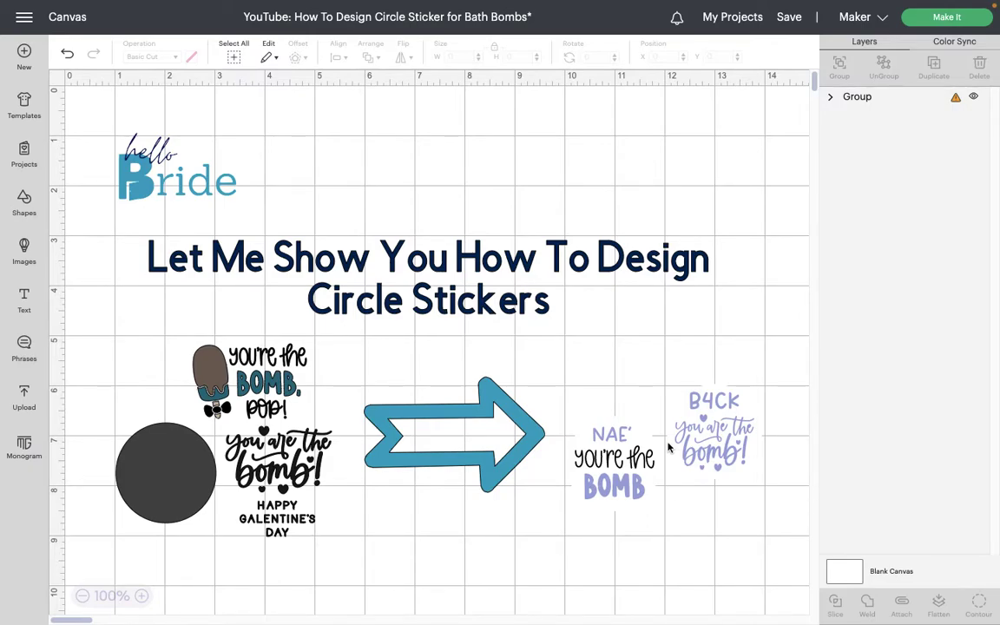
# Hide the example Group layer and add a 2-inch circle to the empty canvas
pyautogui.click(974, 95)
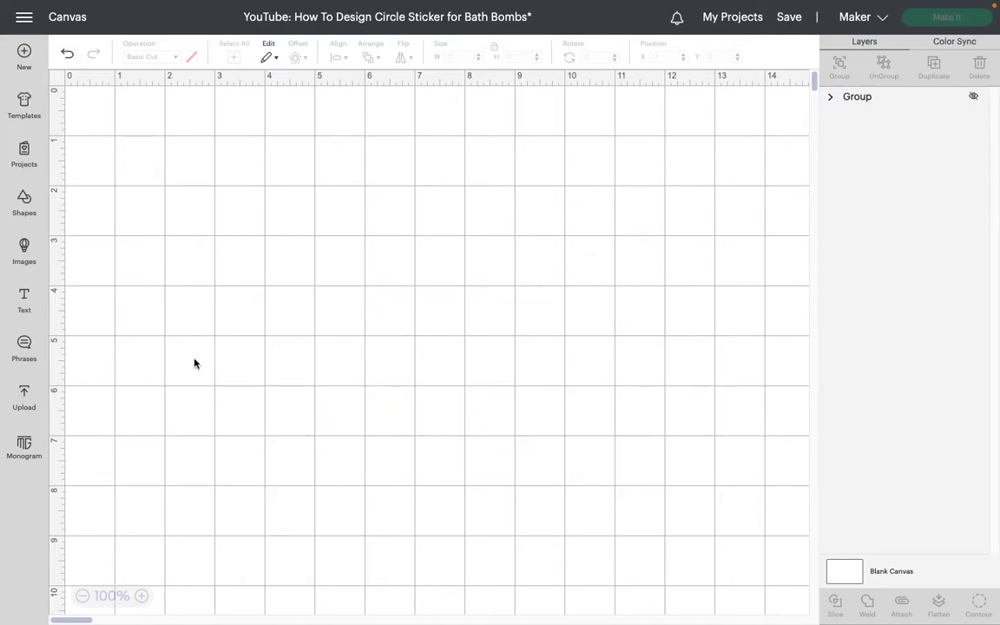
pyautogui.click(26, 207)
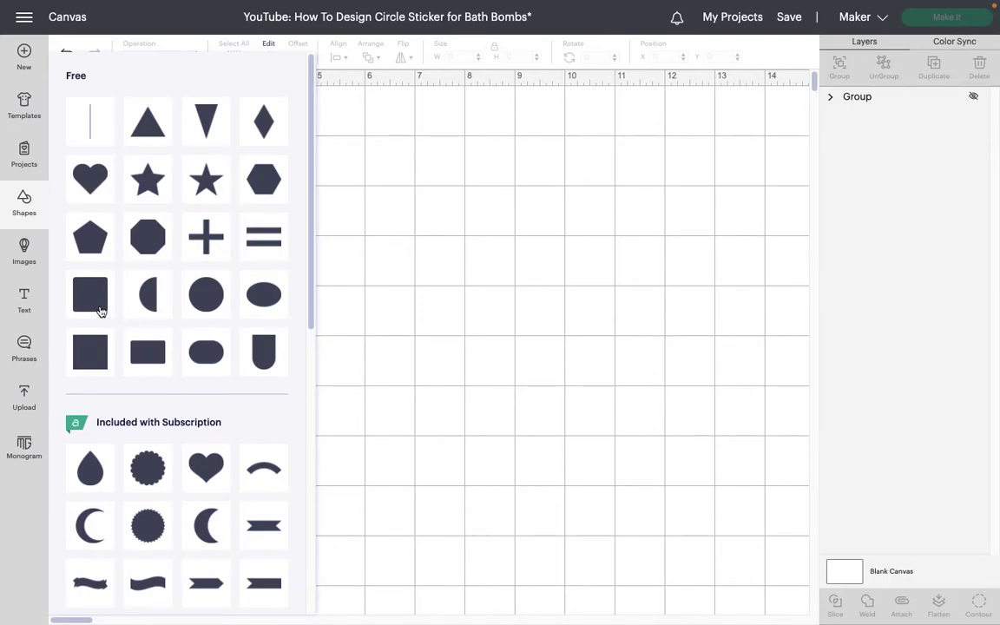
pyautogui.click(201, 297)
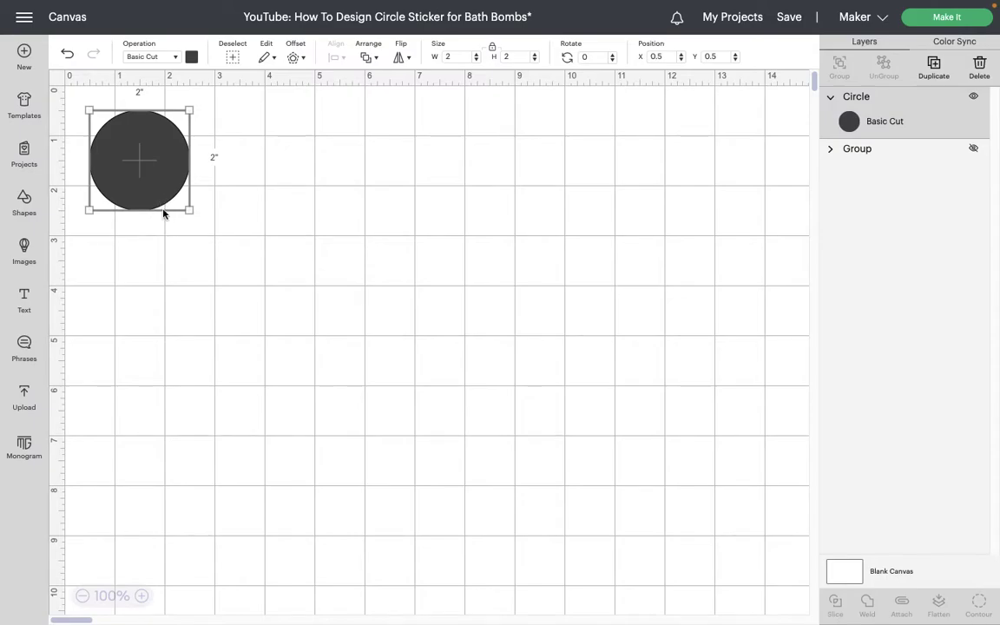
# Move the 2-inch circle slightly down and right to about X 0.806, Y 0.722
pyautogui.moveTo(156, 187); pyautogui.dragTo(172, 195)
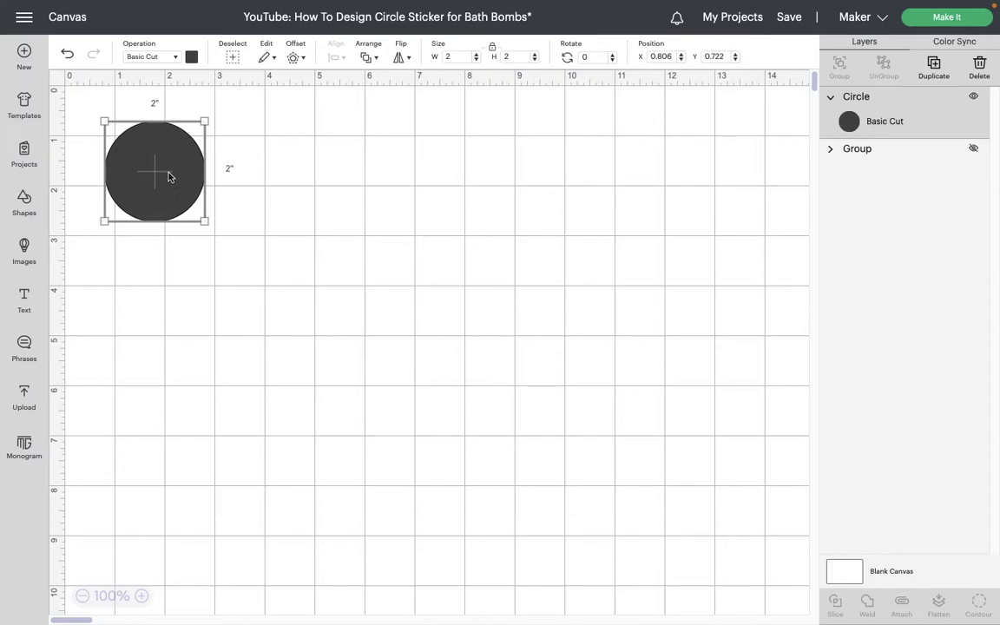
pyautogui.click(223, 163)
pyautogui.click(134, 175)
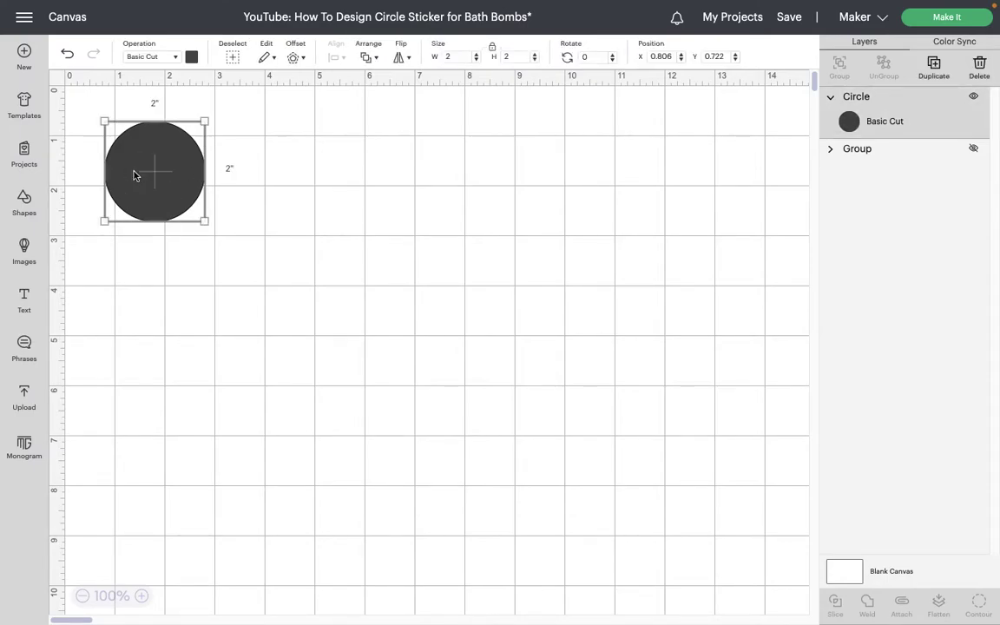
pyautogui.click(306, 218)
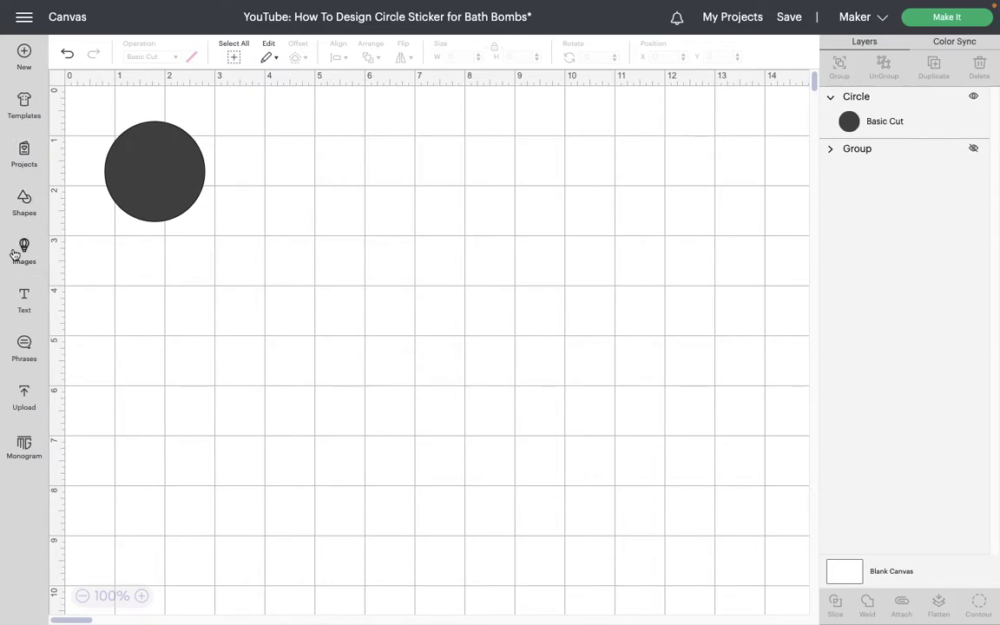
pyautogui.click(24, 252)
# Search the image library, then the Phrases library, for 'you're the bomb'
pyautogui.click(518, 106)
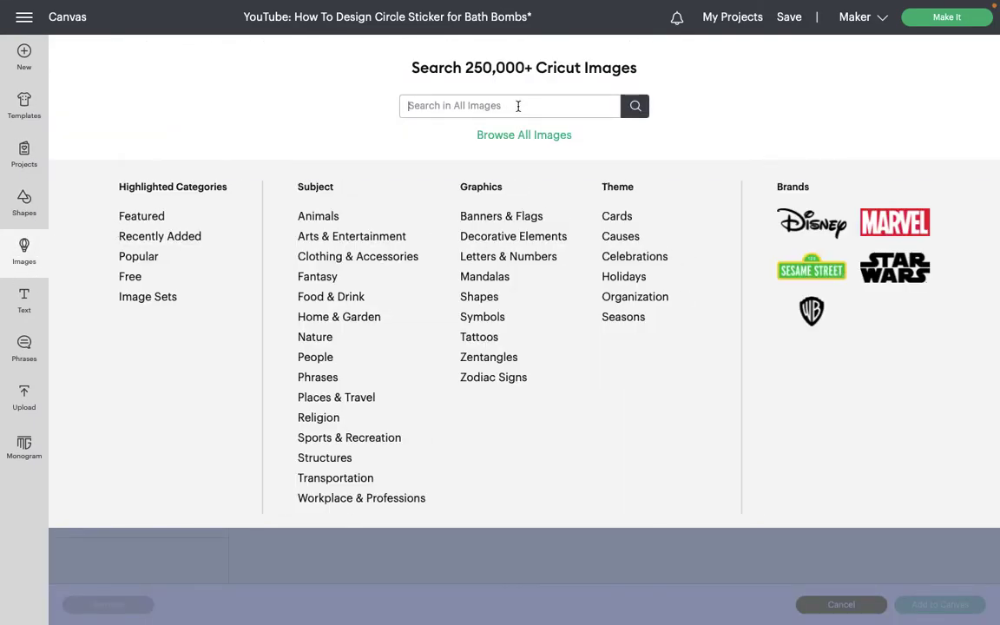
pyautogui.write("your'e the bomb")
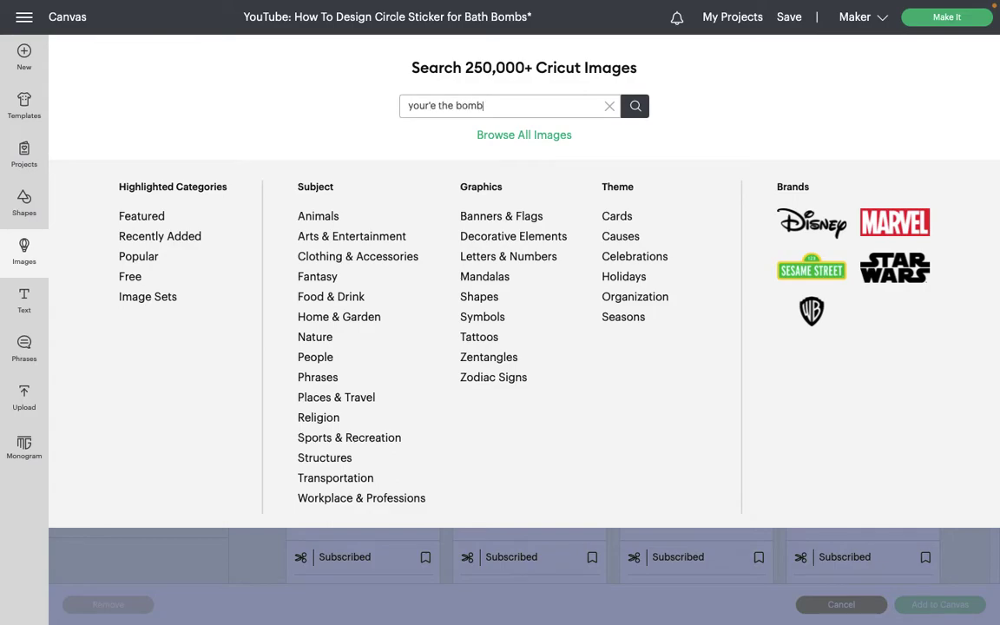
pyautogui.press('Return')
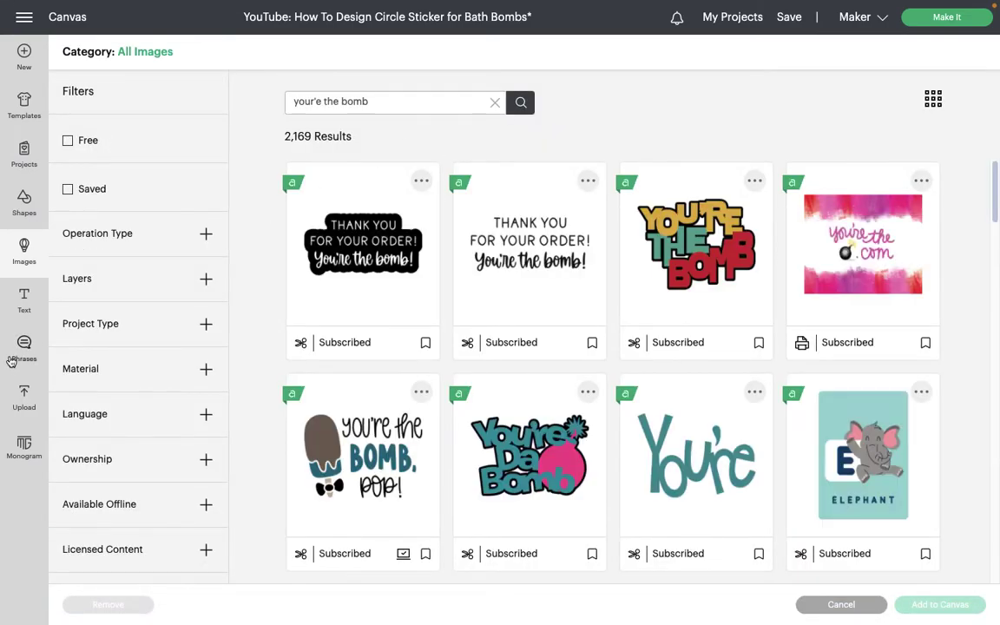
pyautogui.click(28, 347)
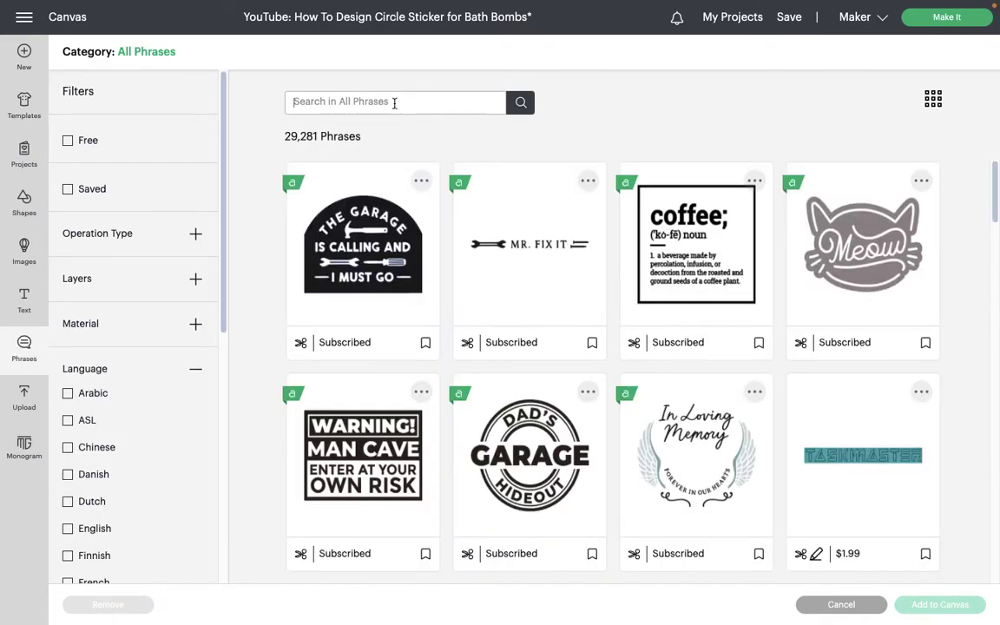
pyautogui.write("you're the bomb")
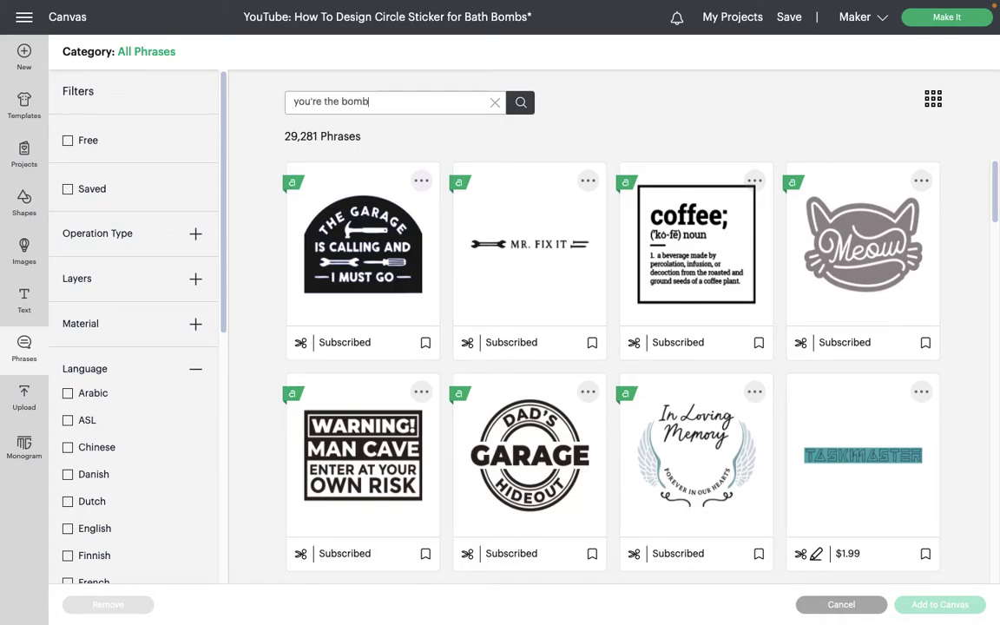
pyautogui.press('Return')
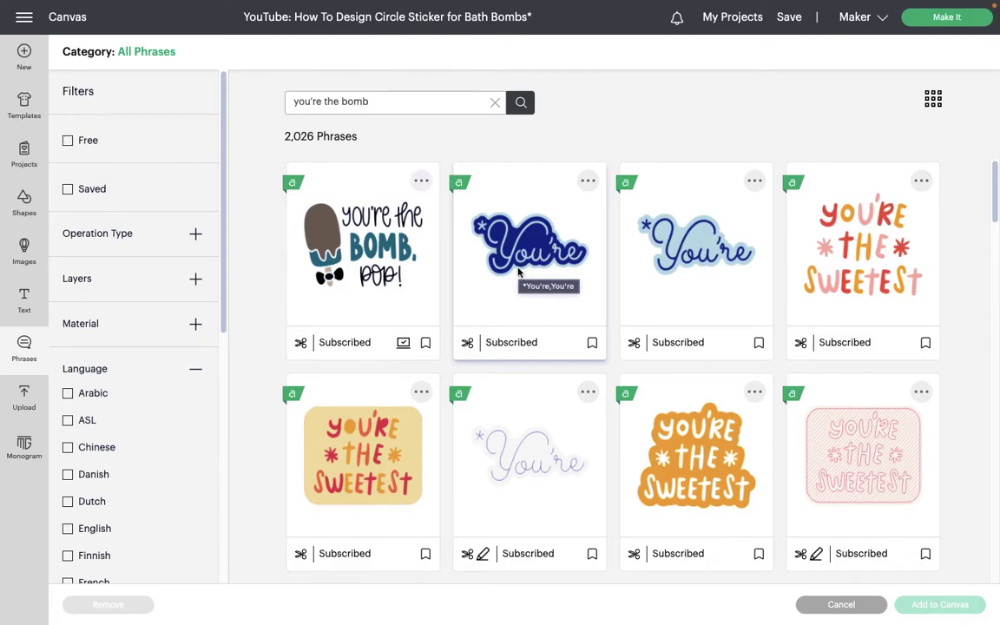
# Pick the 'You're the Bomb, Pop!' phrase from the results and add it to the canvas
pyautogui.scroll(-3, 495, 352)
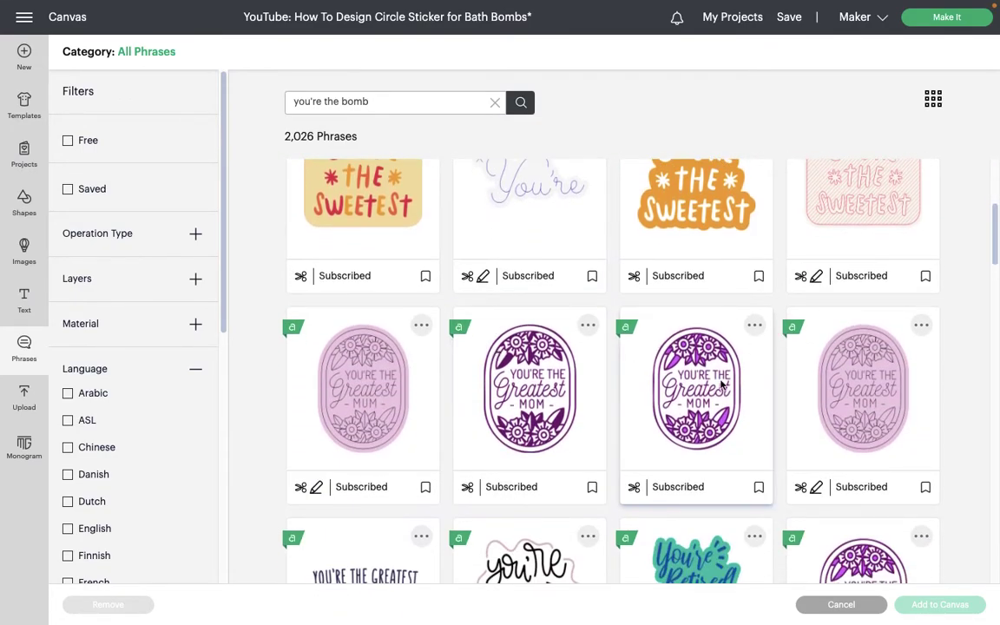
pyautogui.scroll(-4, 765, 425)
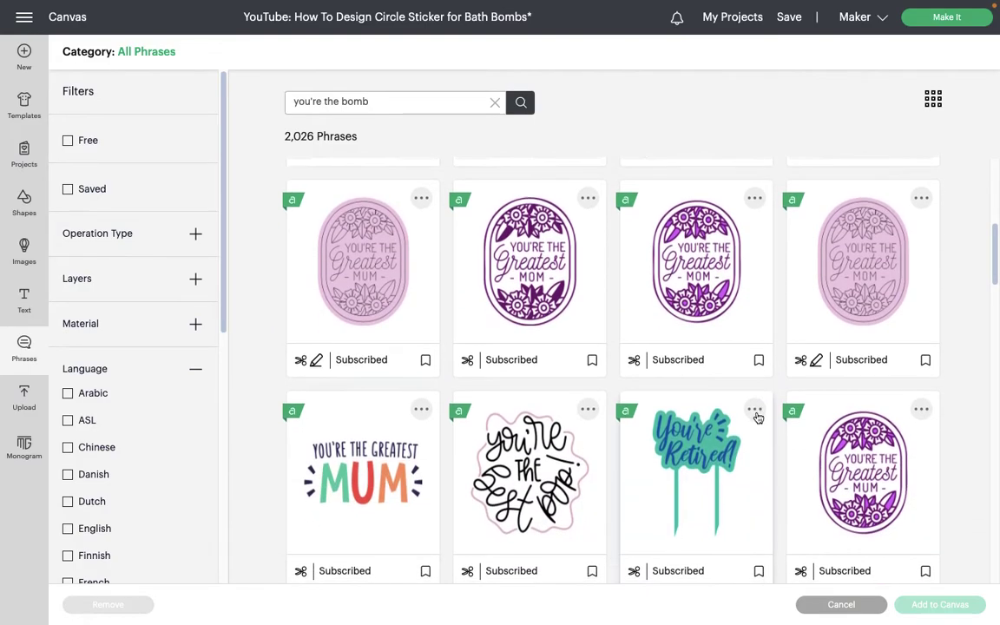
pyautogui.scroll(-10, 757, 417)
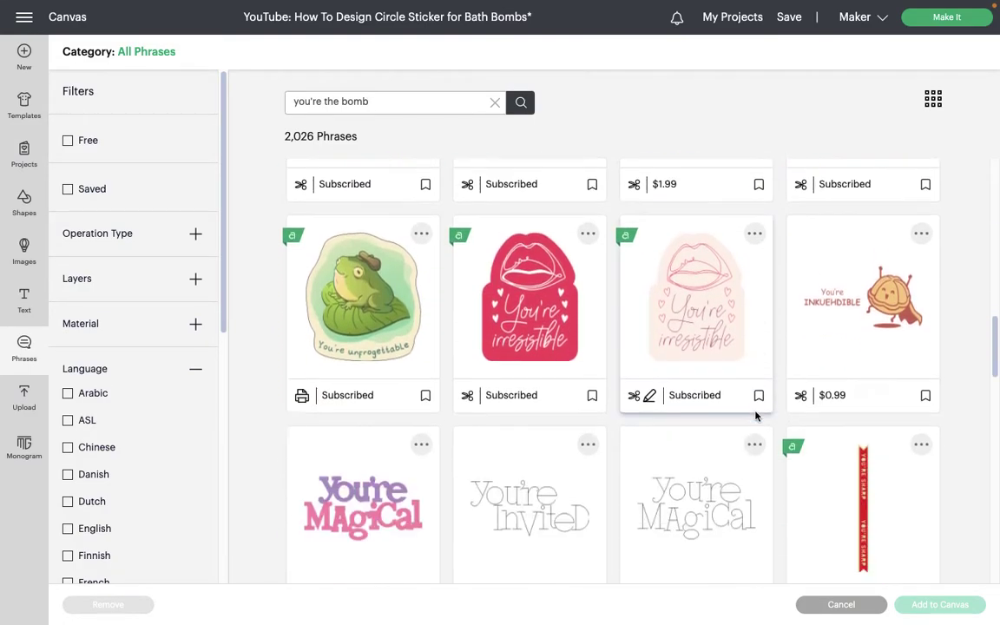
pyautogui.scroll(15, 755, 417)
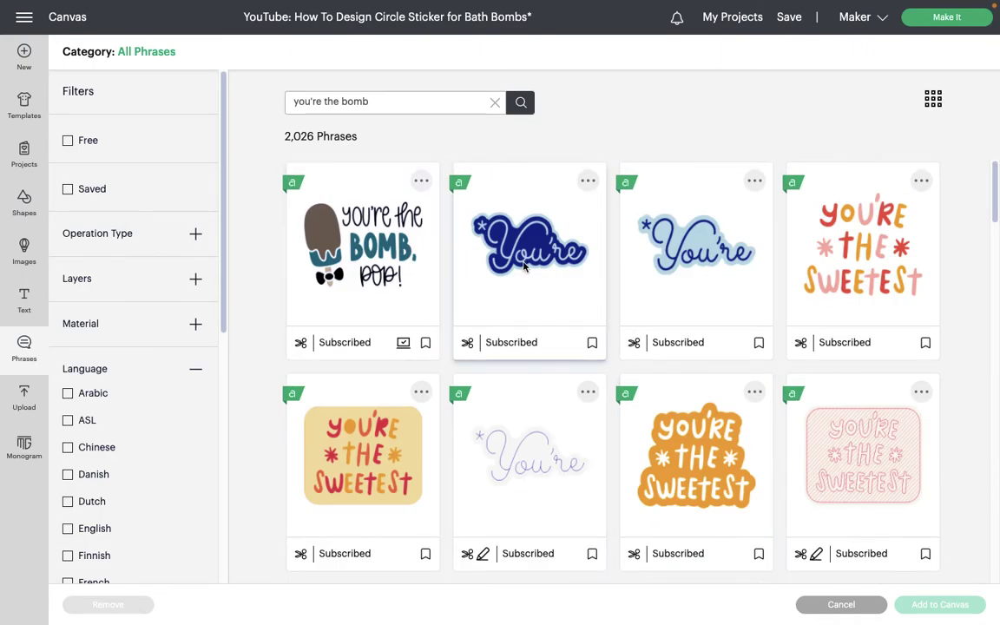
pyautogui.click(359, 263)
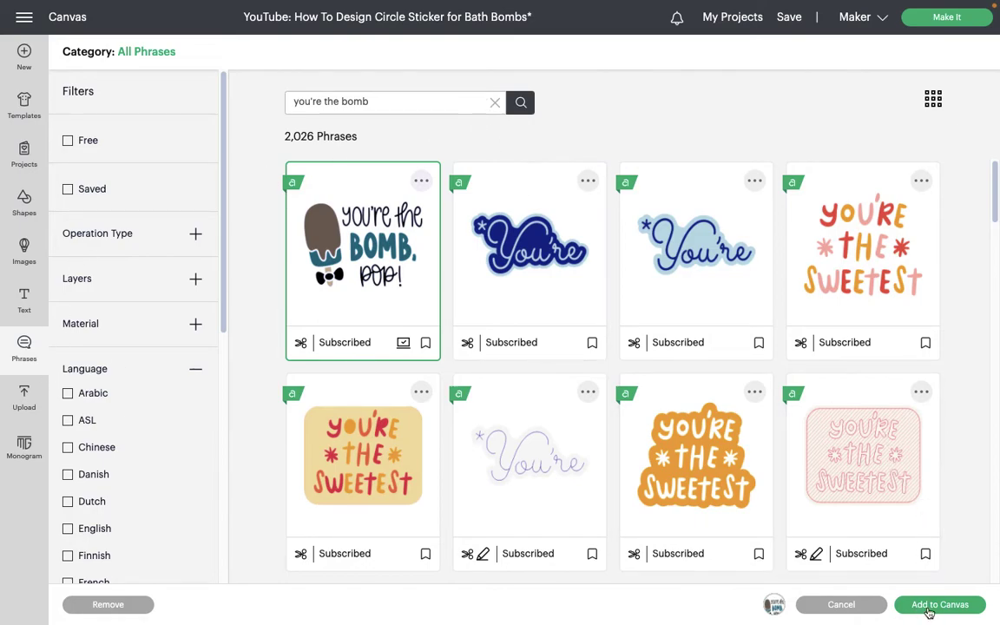
pyautogui.click(933, 604)
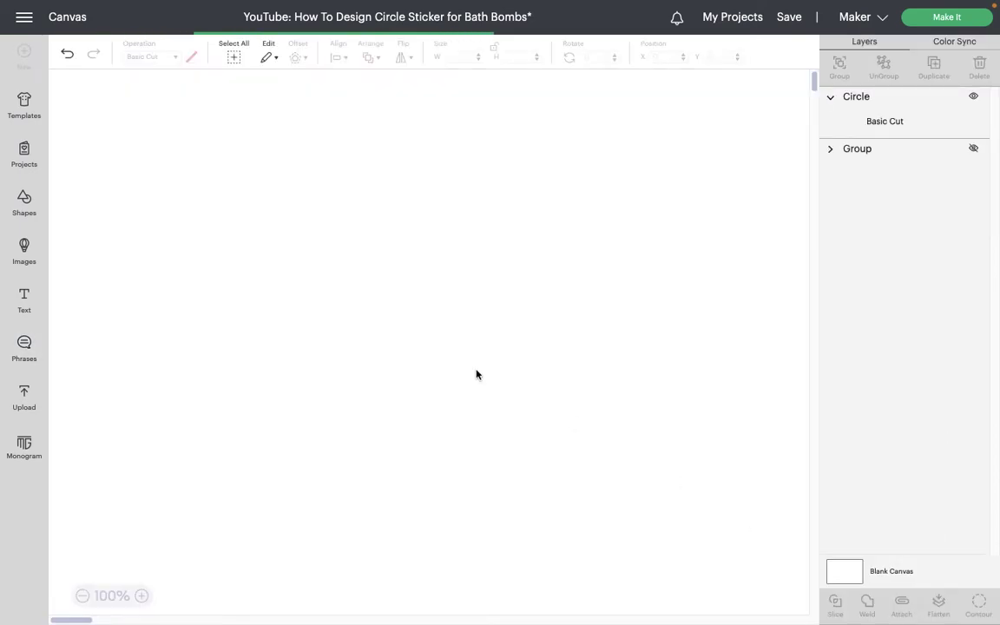
# Run a new image library search for 'you're the bomb'
pyautogui.click(24, 249)
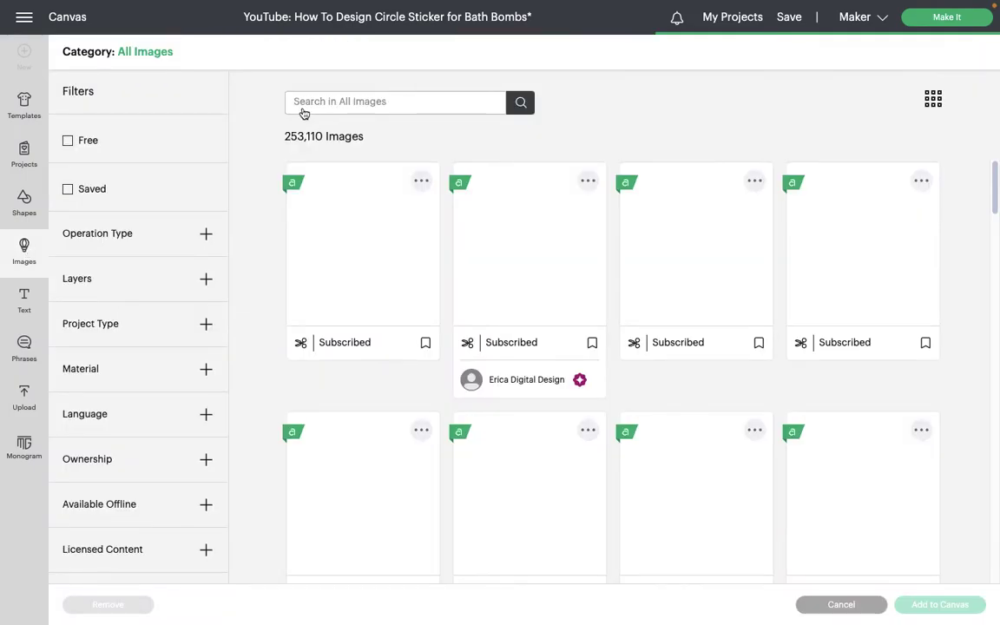
pyautogui.click(305, 100)
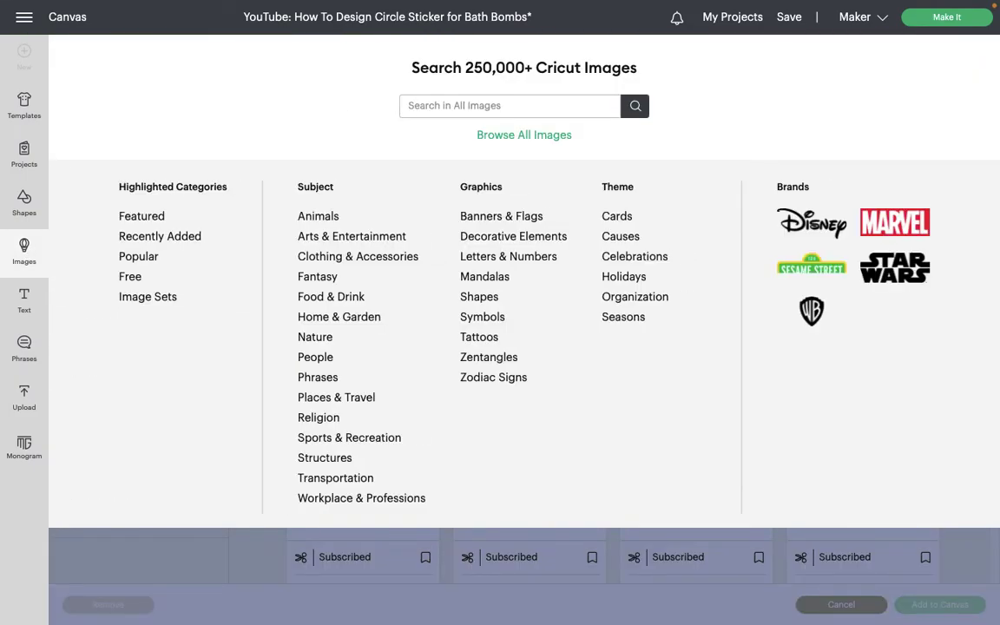
pyautogui.click(532, 101)
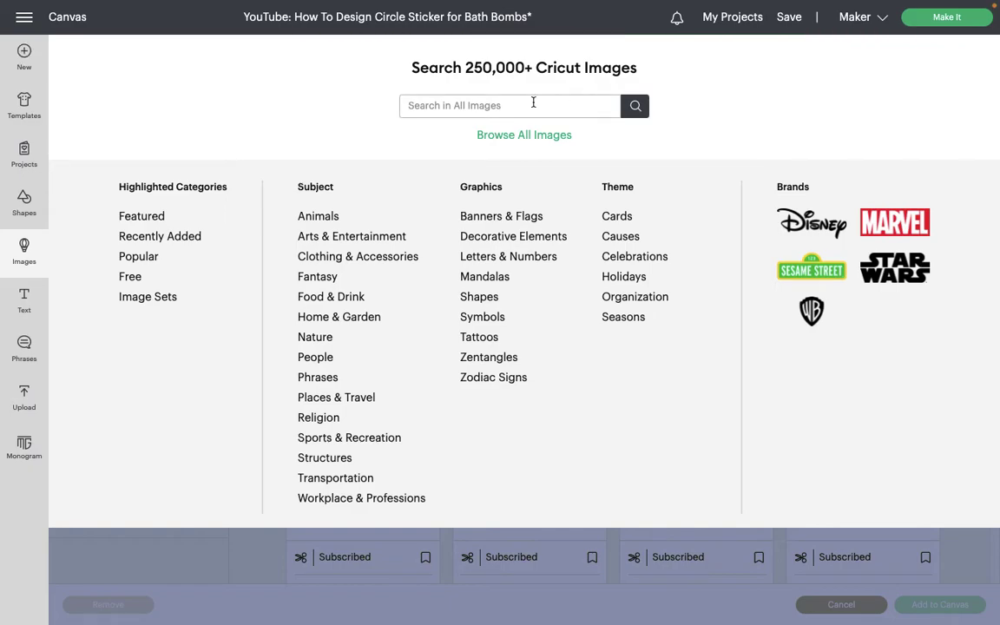
pyautogui.write("you're the bomb")
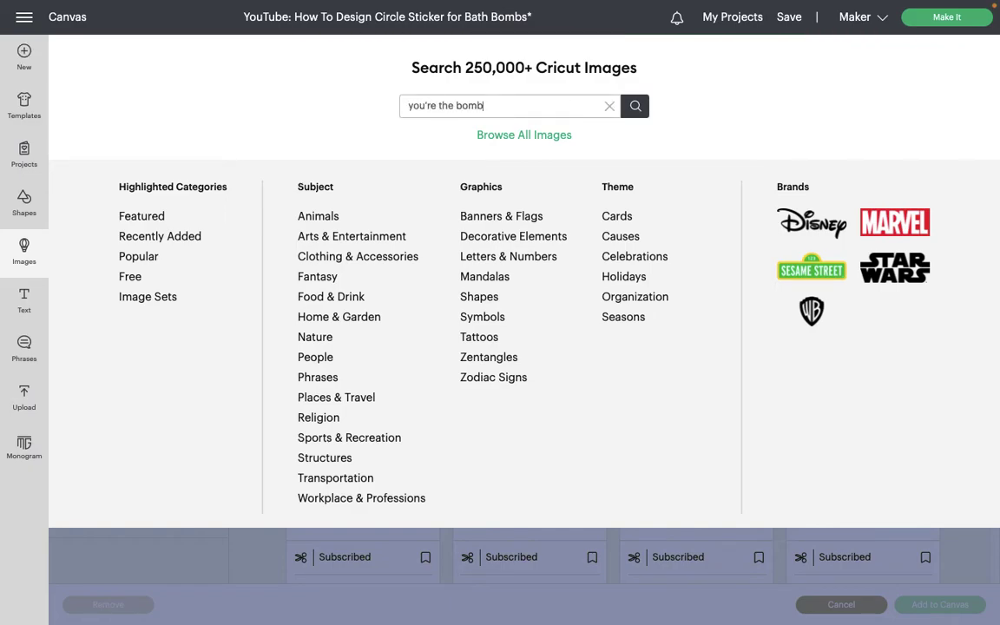
pyautogui.press('Return')
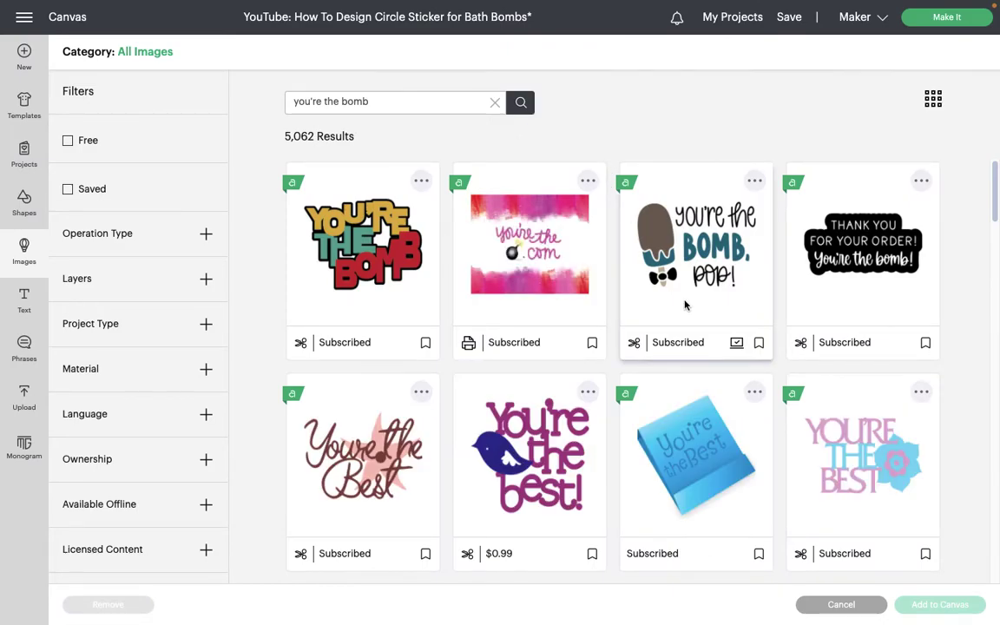
# Select the 'You're Da Bomb' image and add it to the canvas at 5.209 x 3.283
pyautogui.scroll(-1, 633, 312)
pyautogui.scroll(-4, 640, 328)
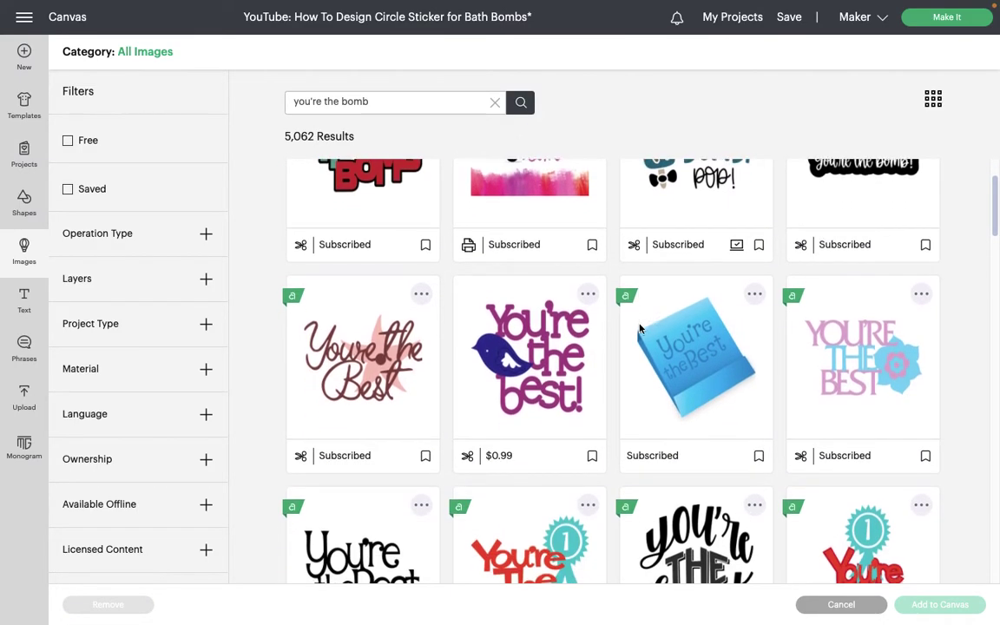
pyautogui.scroll(-5, 640, 328)
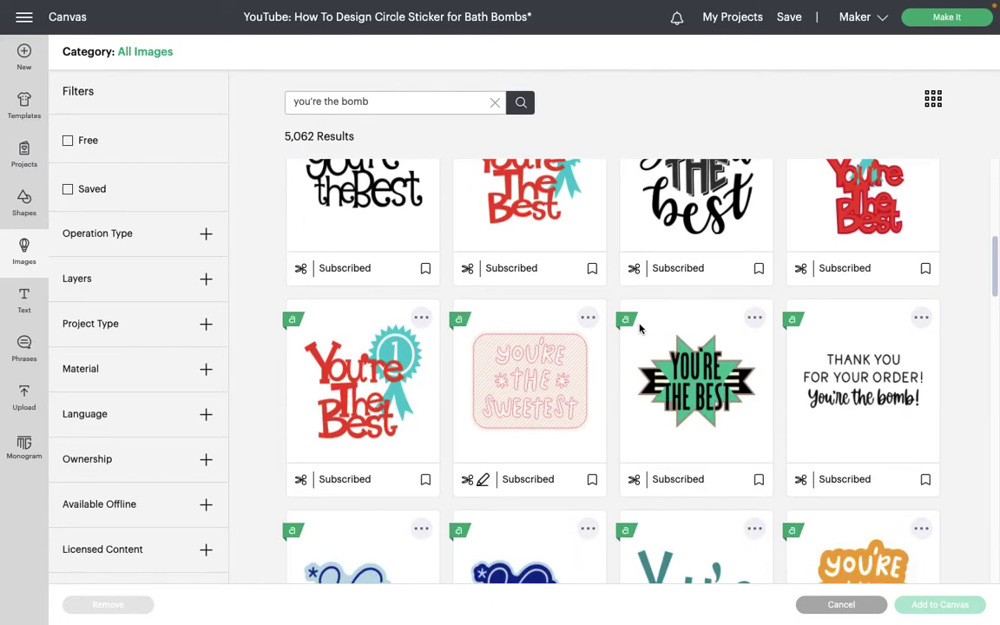
pyautogui.scroll(-5, 640, 329)
pyautogui.scroll(-5, 639, 328)
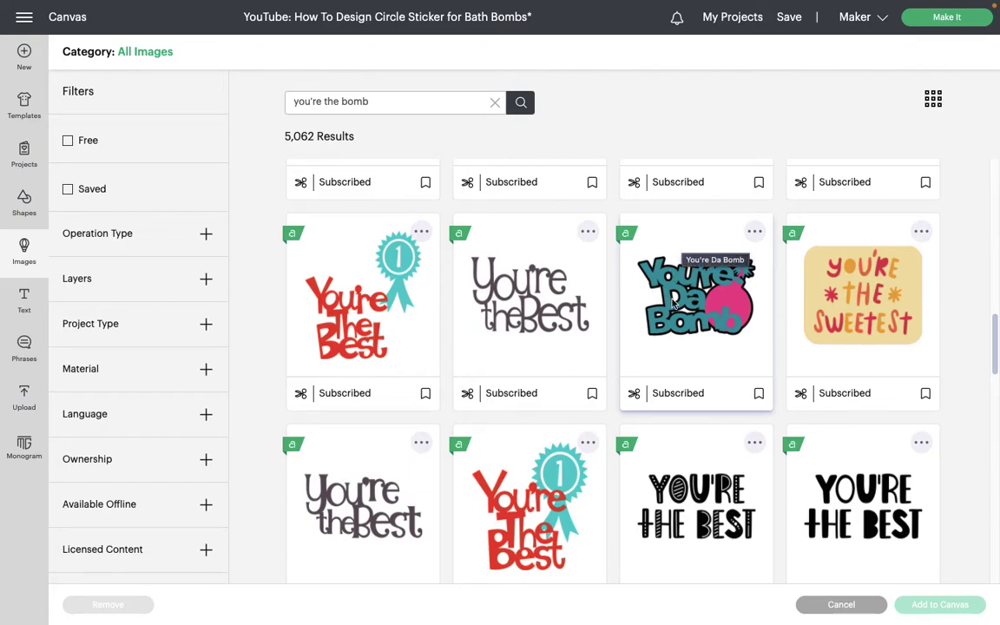
pyautogui.click(677, 321)
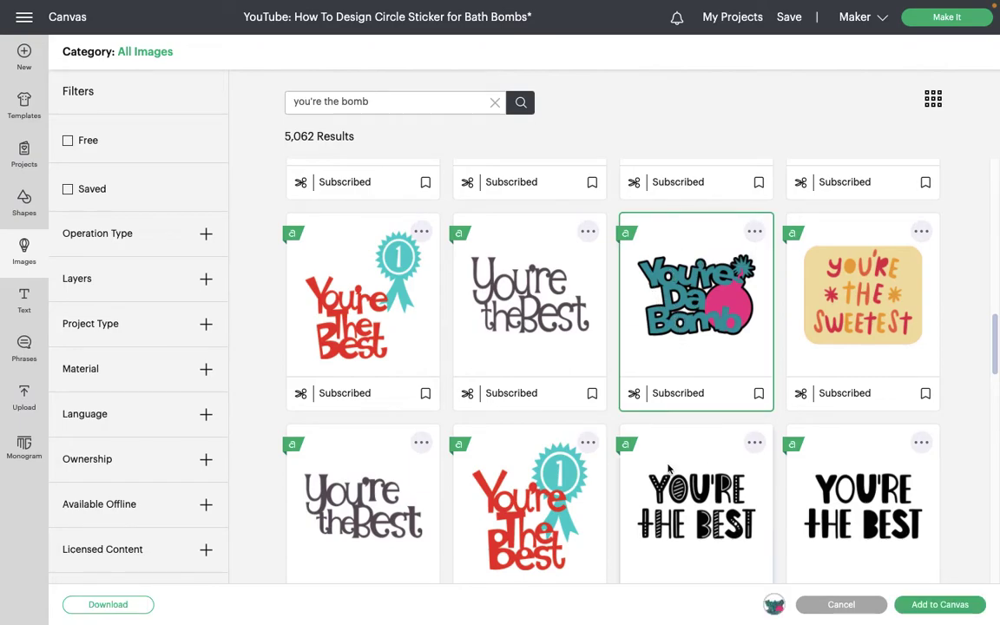
pyautogui.scroll(-3, 754, 420)
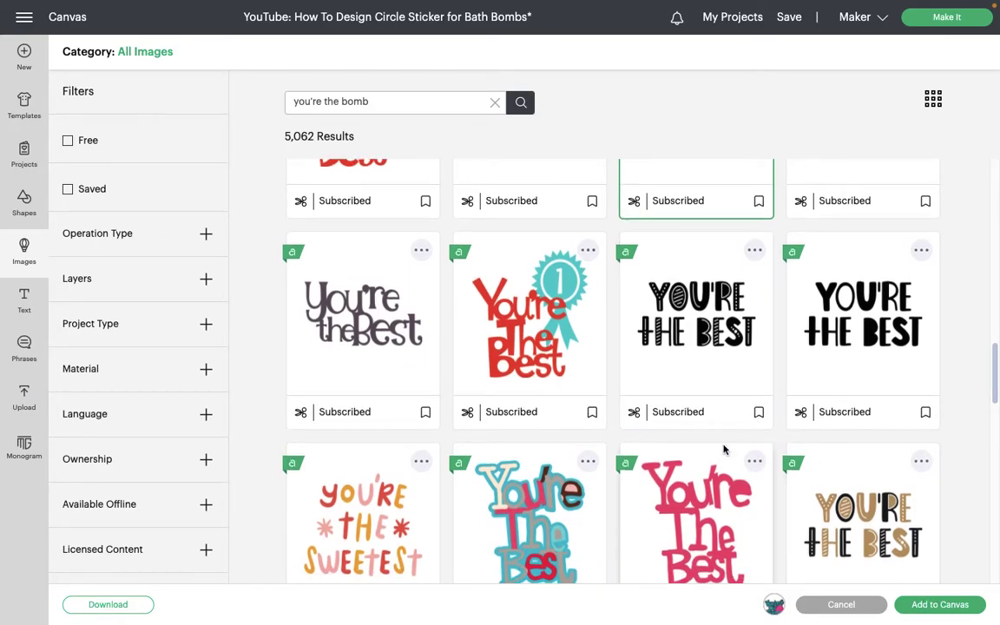
pyautogui.scroll(-1, 846, 538)
pyautogui.click(960, 603)
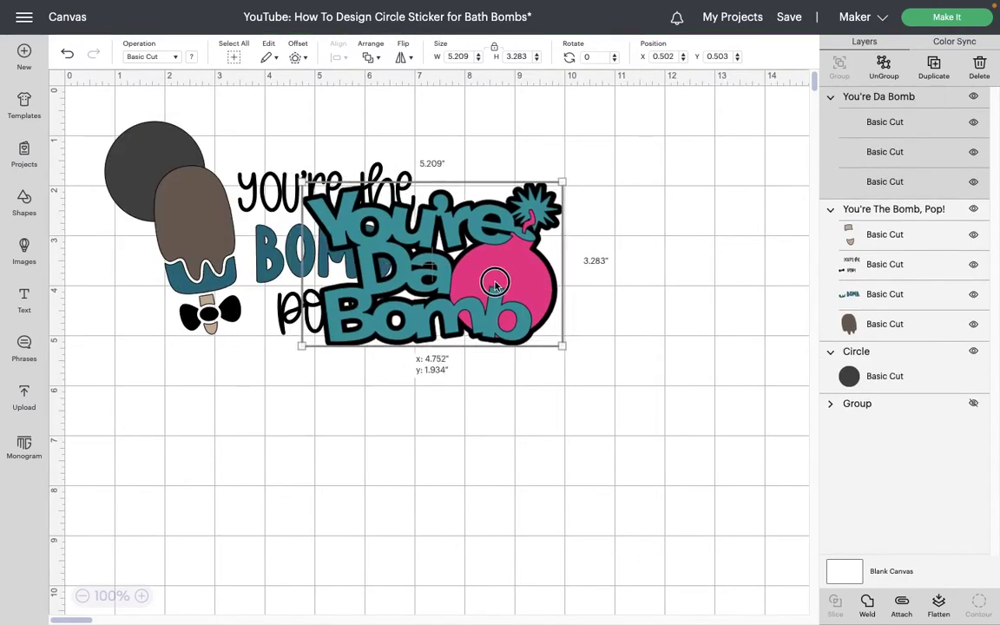
# Move the Bomb Pop design aside, delete its stick and brown popsicle layers, and Contour the lettering
pyautogui.moveTo(294, 198); pyautogui.dragTo(258, 295)
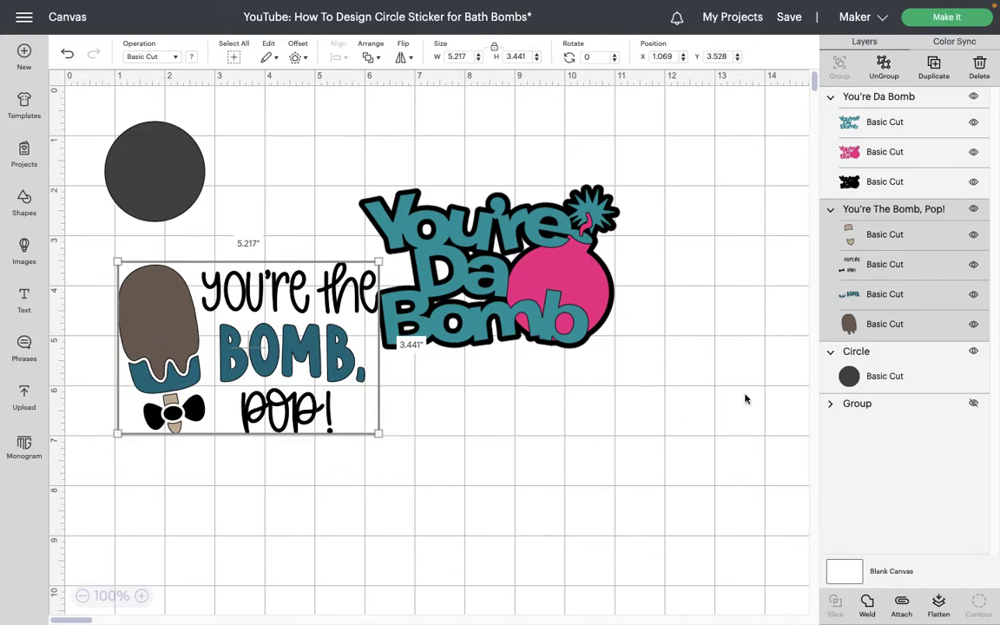
pyautogui.click(935, 235)
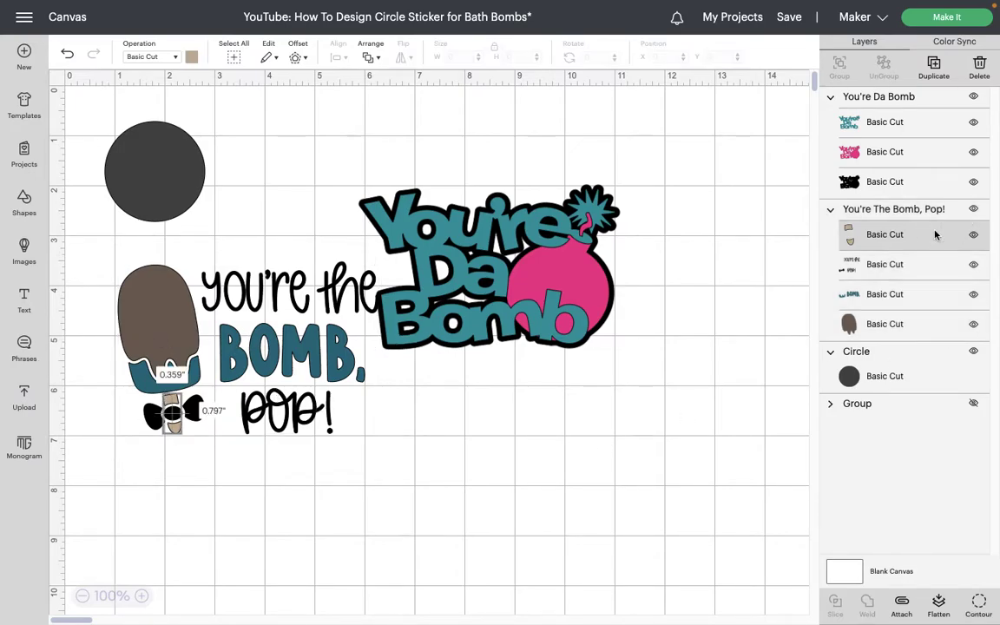
pyautogui.press('Delete')
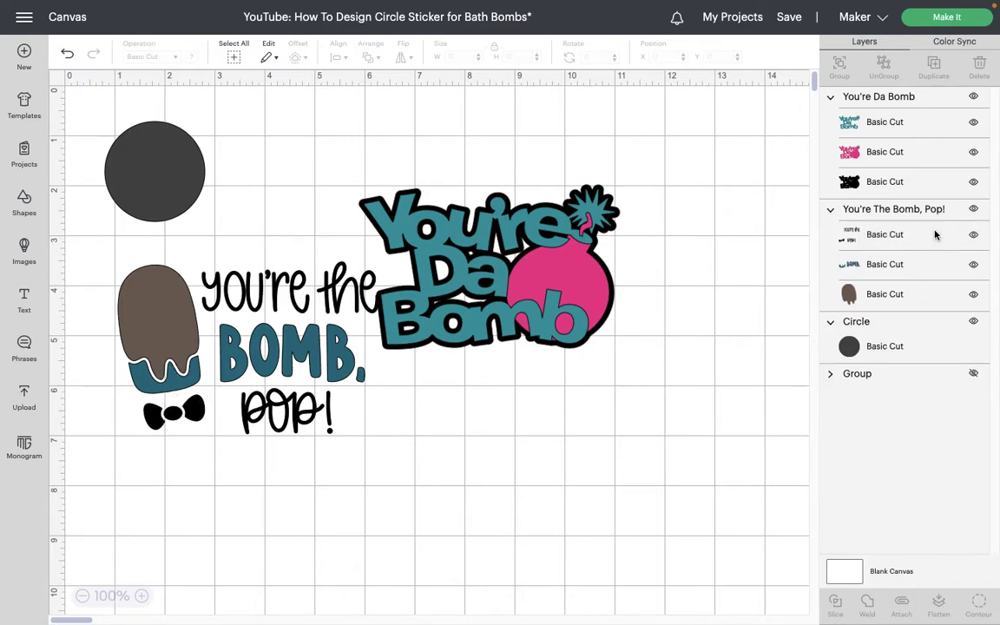
pyautogui.click(903, 270)
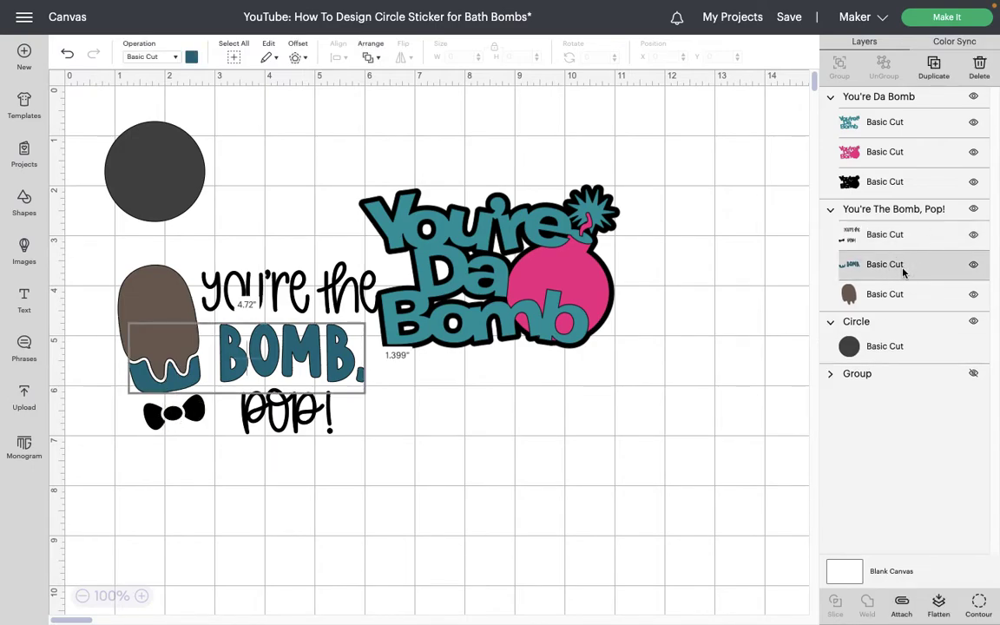
pyautogui.click(897, 296)
pyautogui.press('Delete')
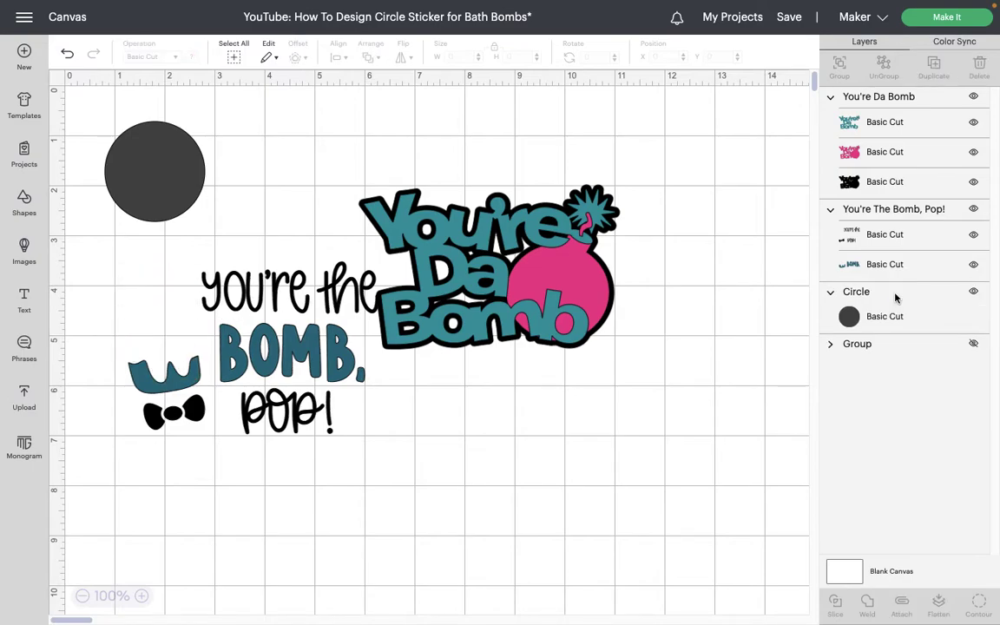
pyautogui.click(903, 233)
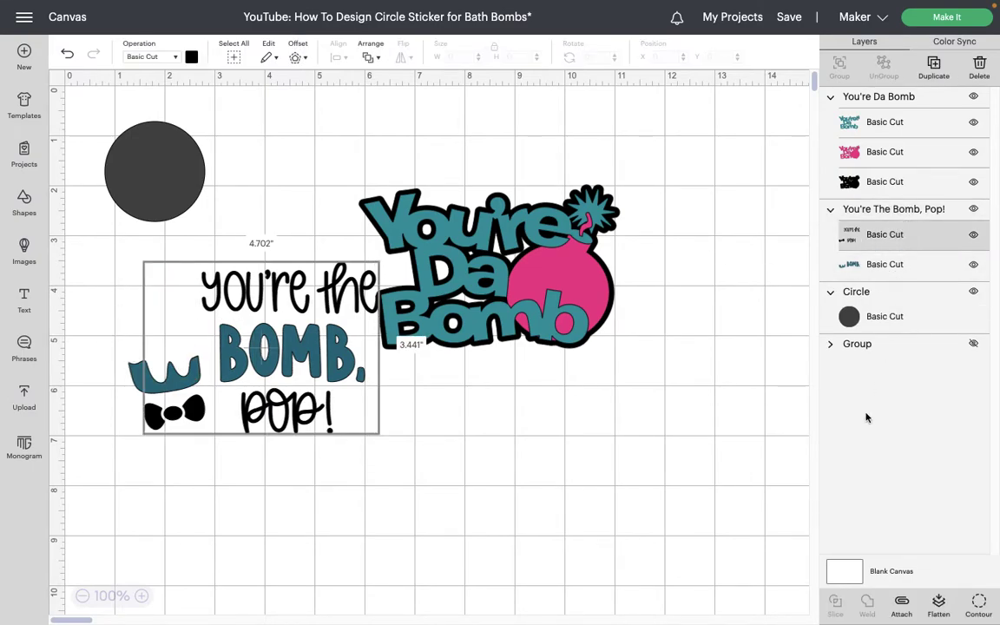
pyautogui.click(978, 605)
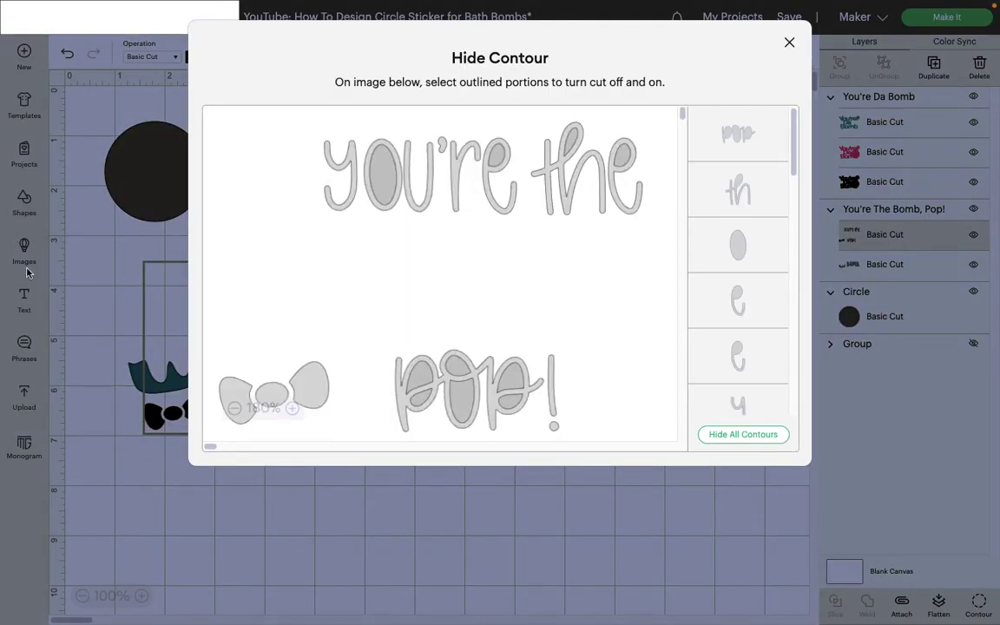
# Hide the bow, the exclamation dot and the word 'pop' in the lettering's contours
pyautogui.click(270, 397)
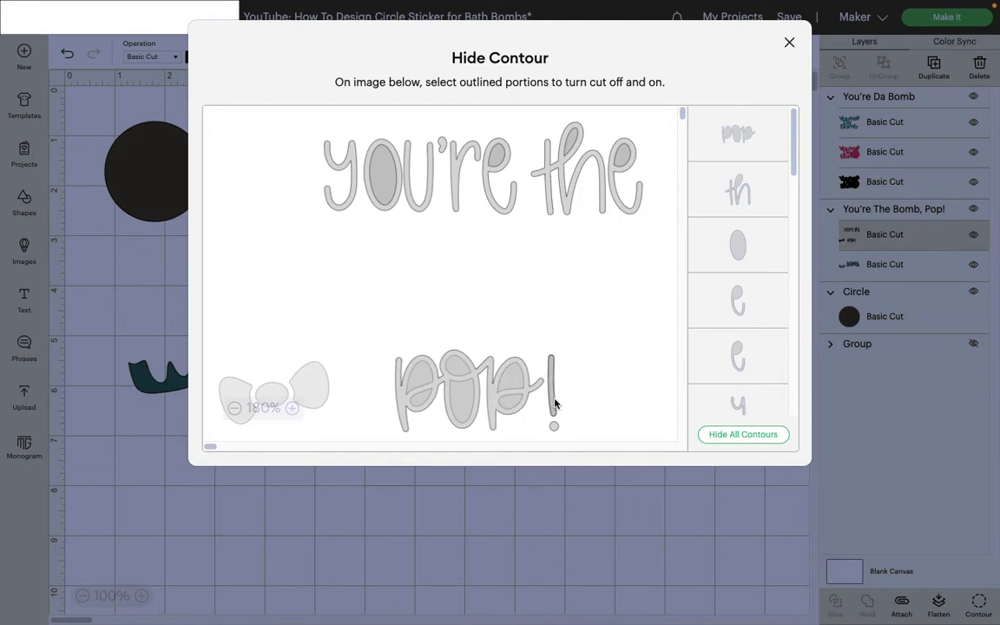
pyautogui.click(553, 424)
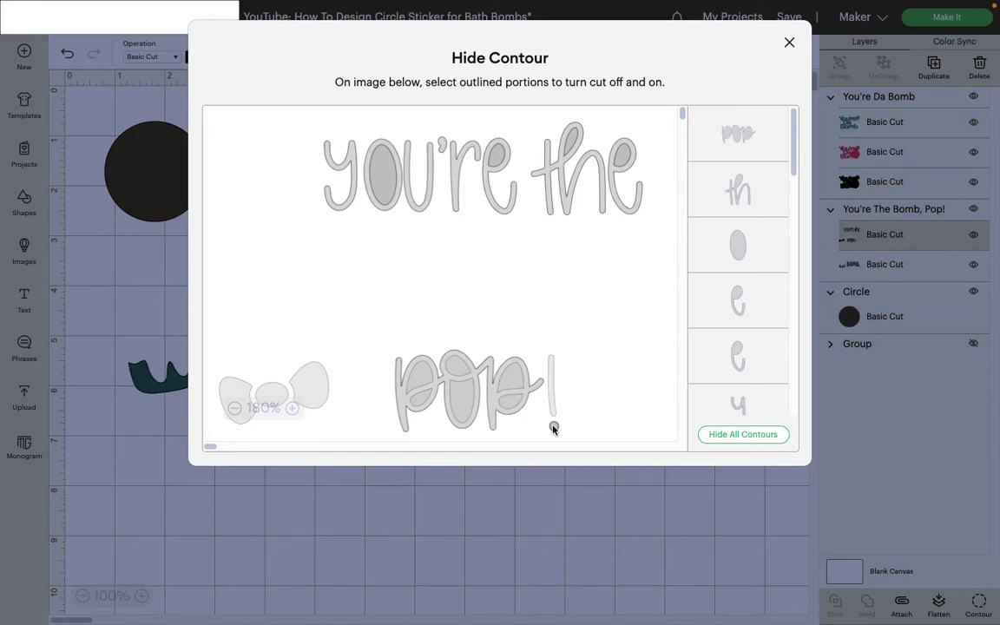
pyautogui.click(523, 356)
pyautogui.click(524, 507)
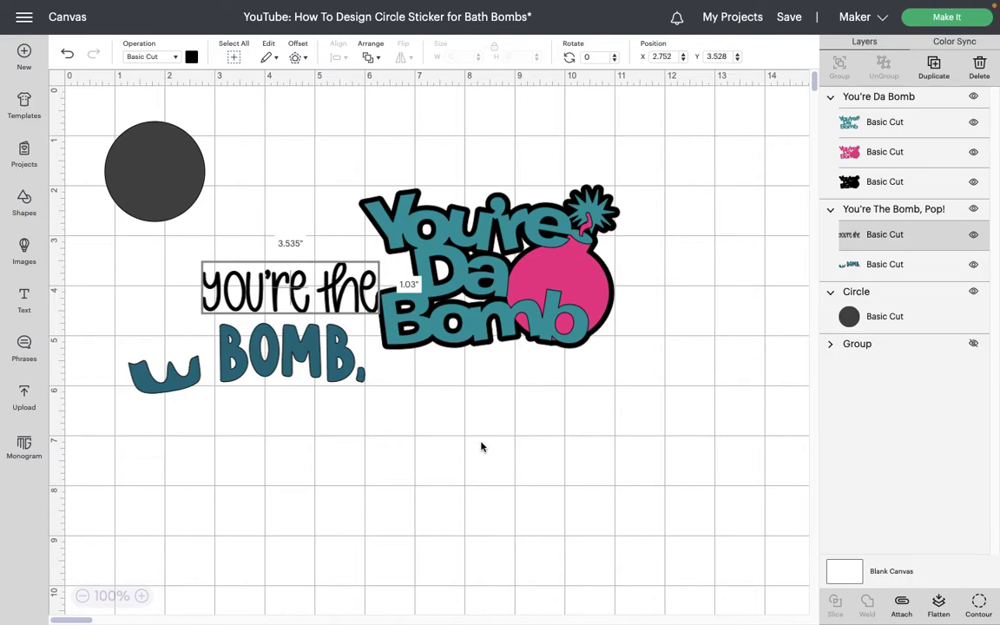
# Hide the teal wave and comma on the BOMB layer, then move 'you're the BOMB' lower left
pyautogui.keyDown('shift'); pyautogui.click(289, 370); pyautogui.keyUp('shift')
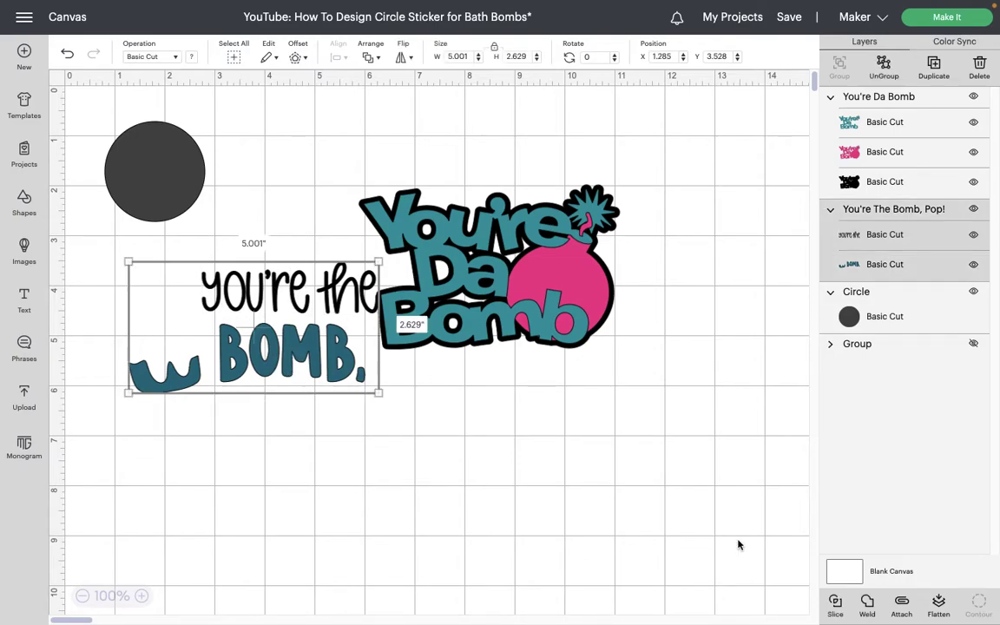
pyautogui.click(929, 265)
pyautogui.click(979, 603)
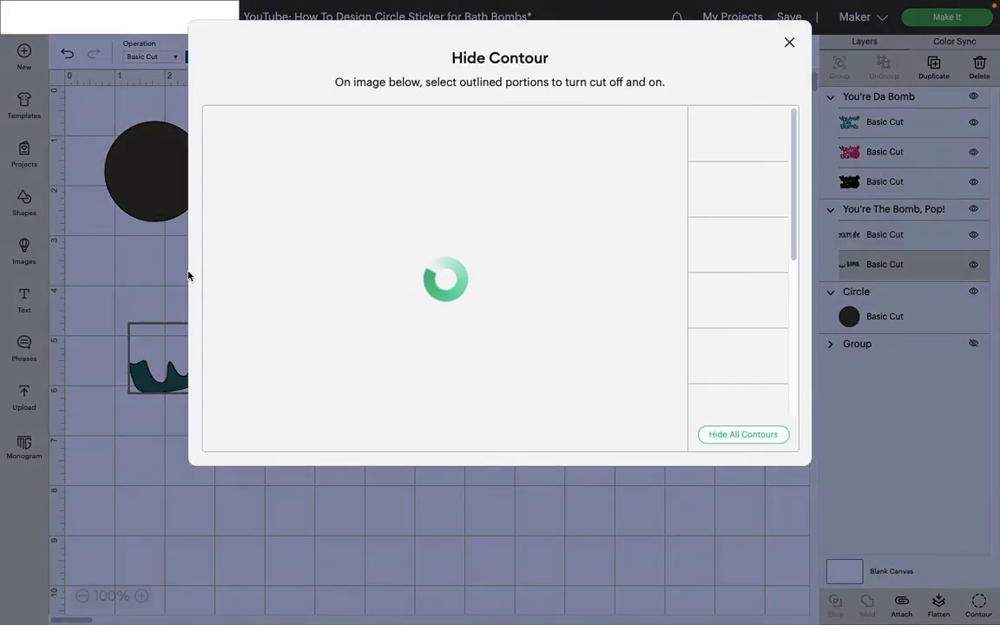
pyautogui.click(243, 239)
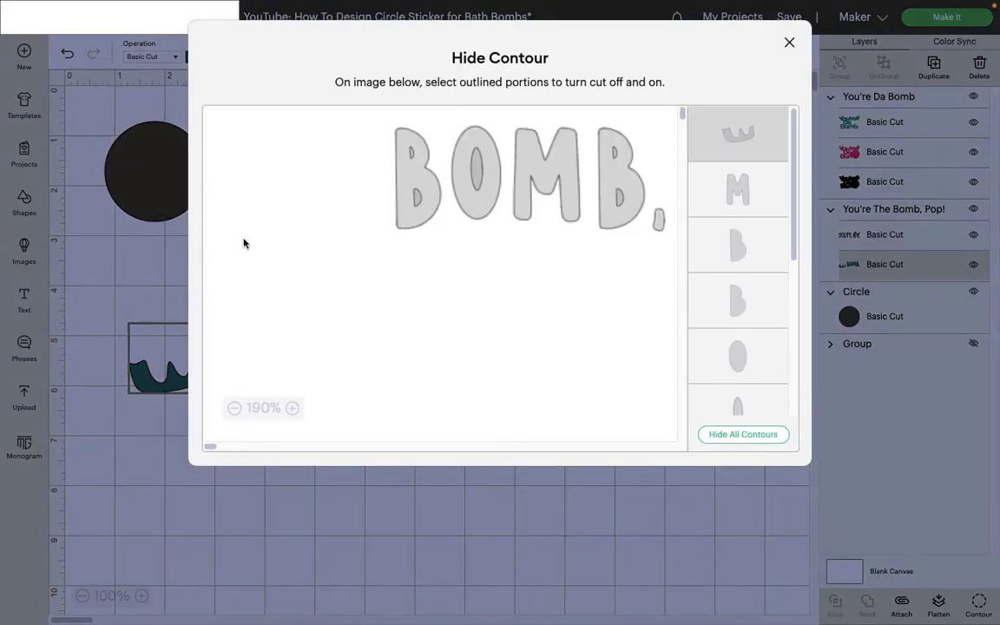
pyautogui.click(659, 227)
pyautogui.click(520, 528)
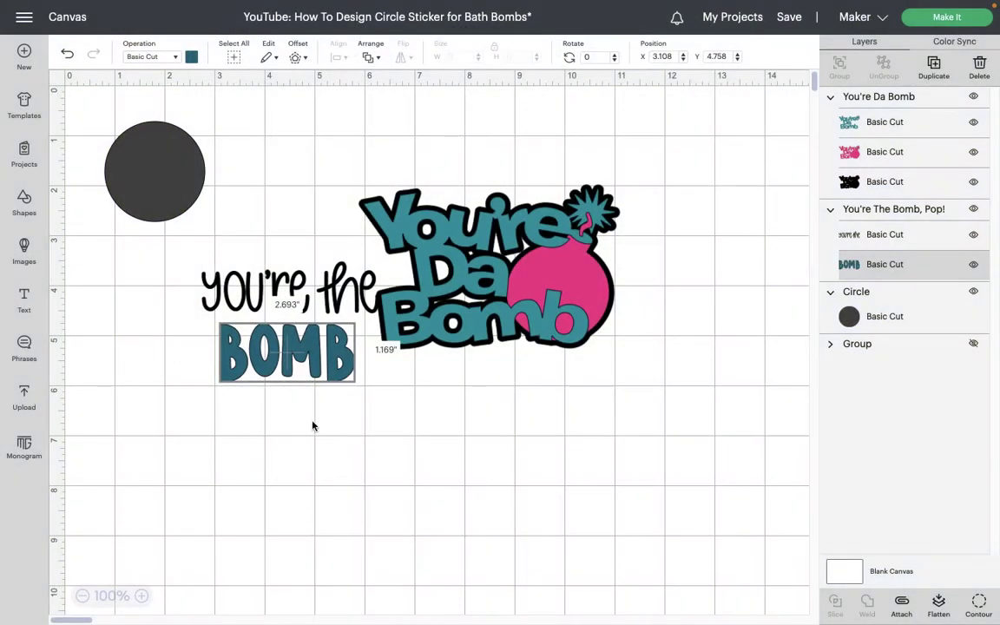
pyautogui.moveTo(289, 434); pyautogui.dragTo(185, 330)
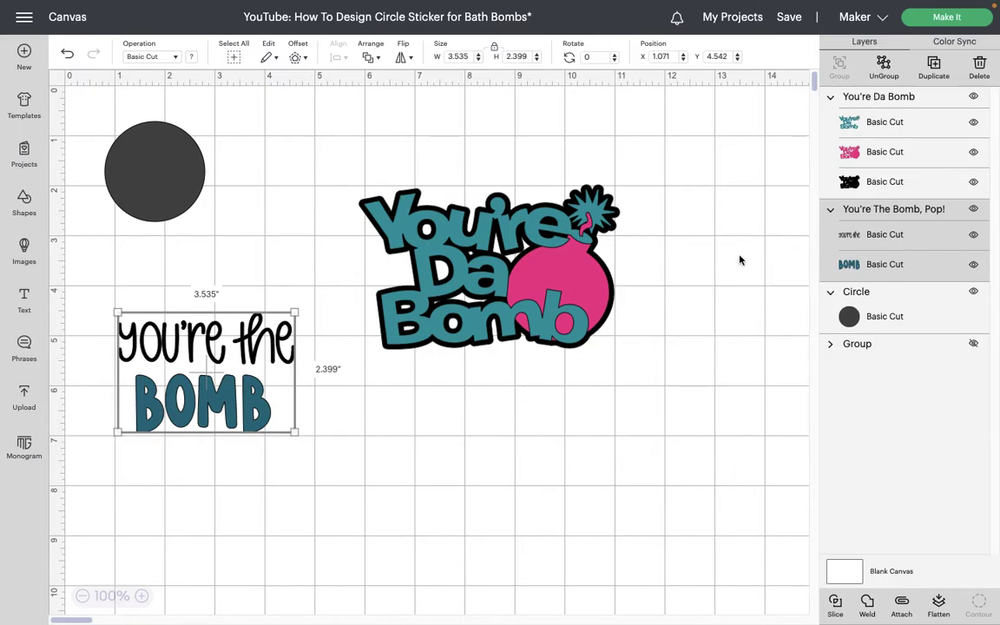
# Resize the 'You're Da Bomb' design to 1.75 inches wide (1.103 tall) and move it off the circle
pyautogui.click(259, 257)
pyautogui.click(489, 281)
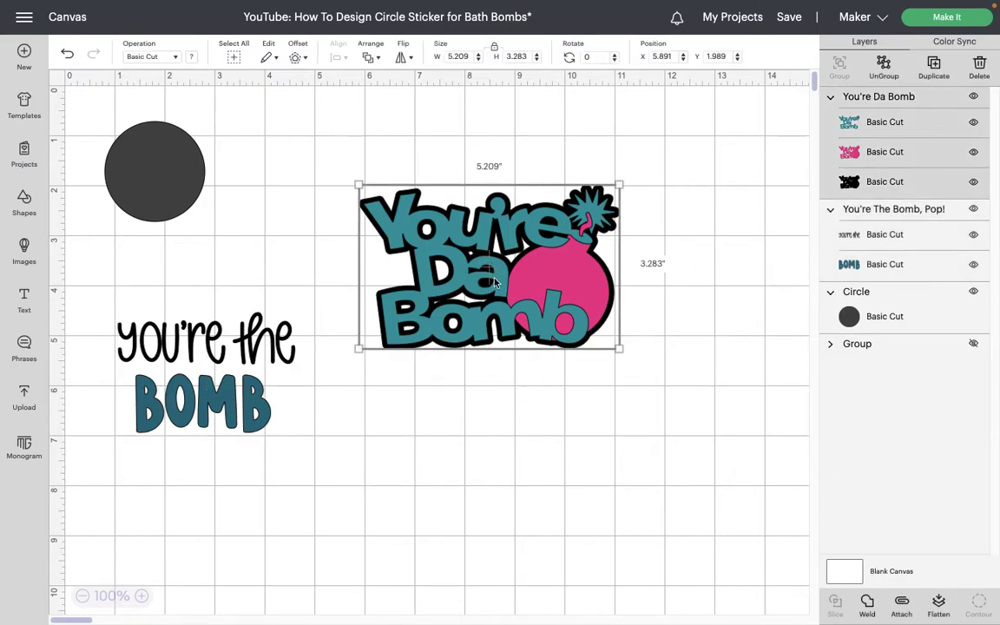
pyautogui.click(457, 56)
pyautogui.click(684, 203)
pyautogui.moveTo(526, 251); pyautogui.dragTo(518, 307)
pyautogui.click(464, 54)
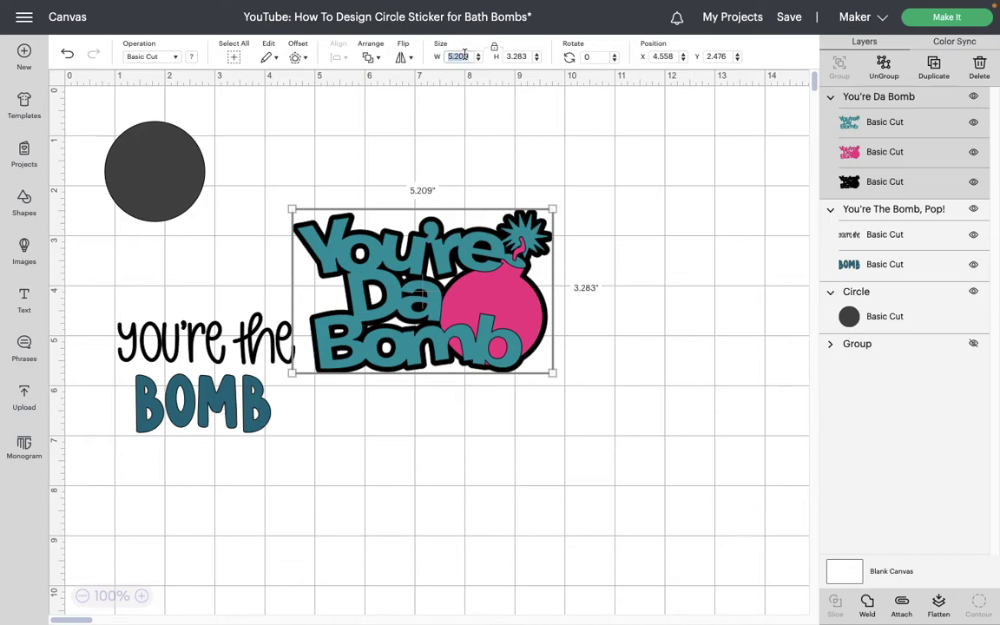
pyautogui.write('1.75')
pyautogui.press('Return')
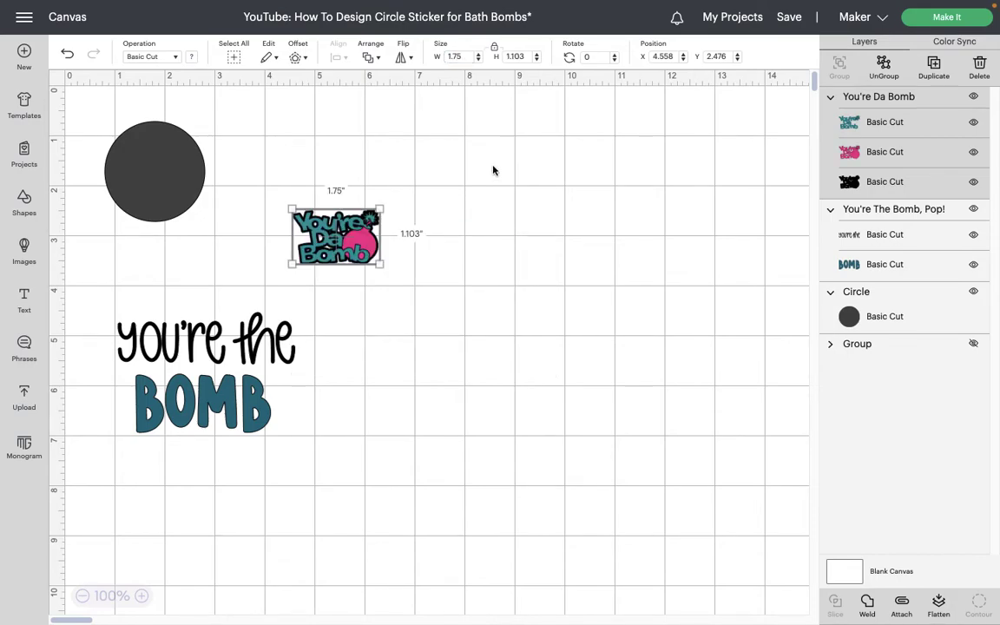
pyautogui.moveTo(375, 242); pyautogui.dragTo(344, 251)
pyautogui.click(324, 203)
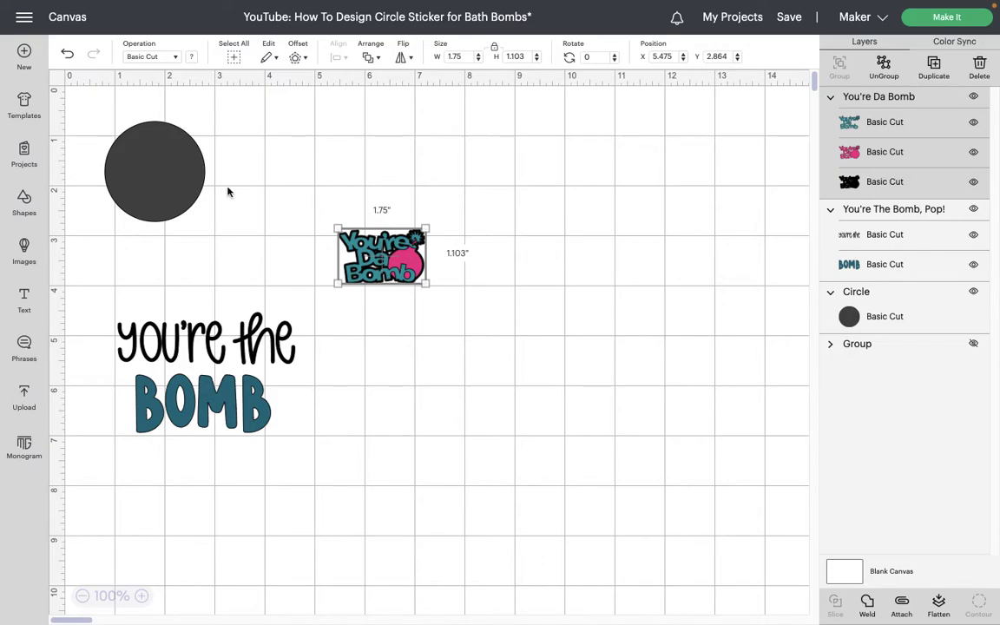
# Shift the dark circle and 'you're the BOMB' slightly right and down
pyautogui.moveTo(139, 154); pyautogui.dragTo(201, 186)
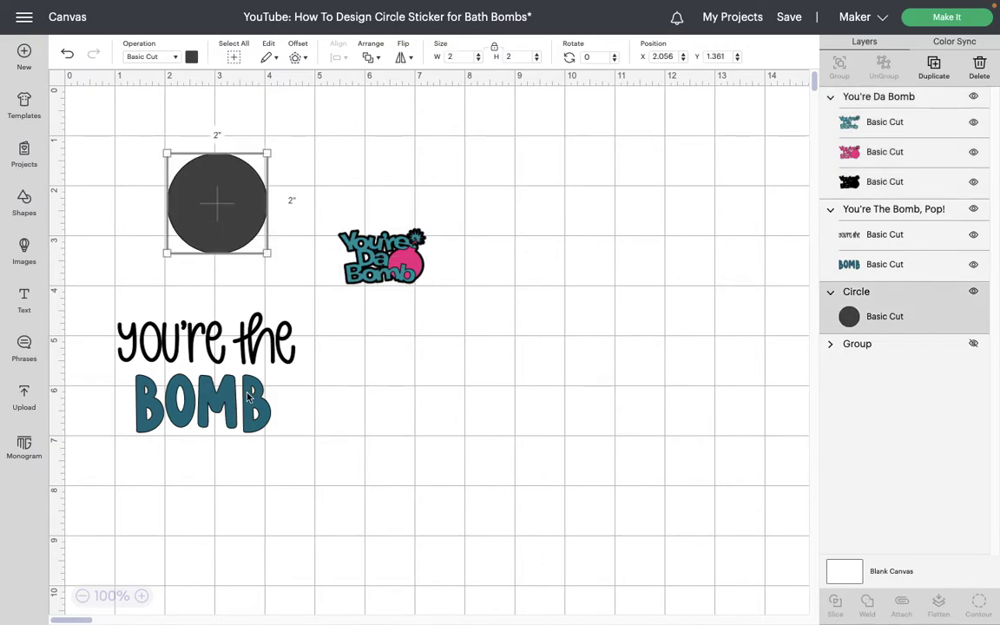
pyautogui.moveTo(232, 354); pyautogui.dragTo(246, 381)
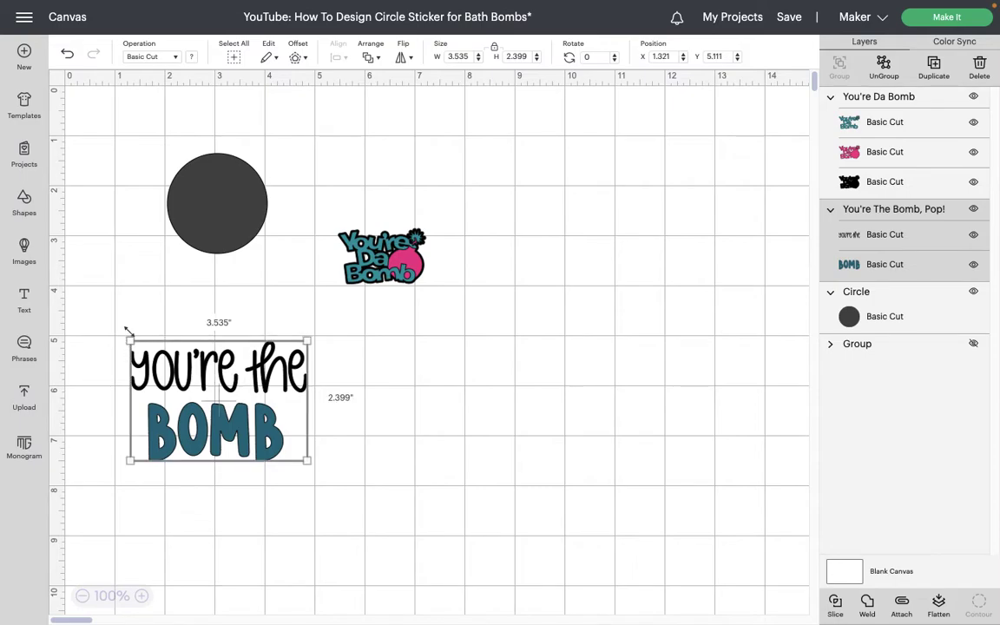
pyautogui.click(132, 293)
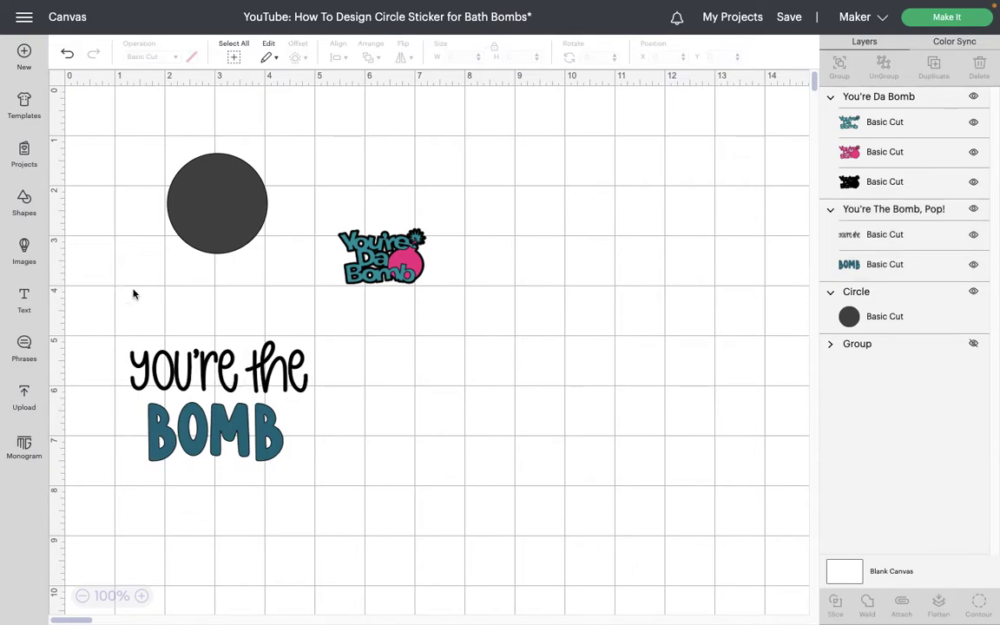
# Add a new Cricut Sans 'Text' box and place it to the right of BOMB
pyautogui.click(25, 299)
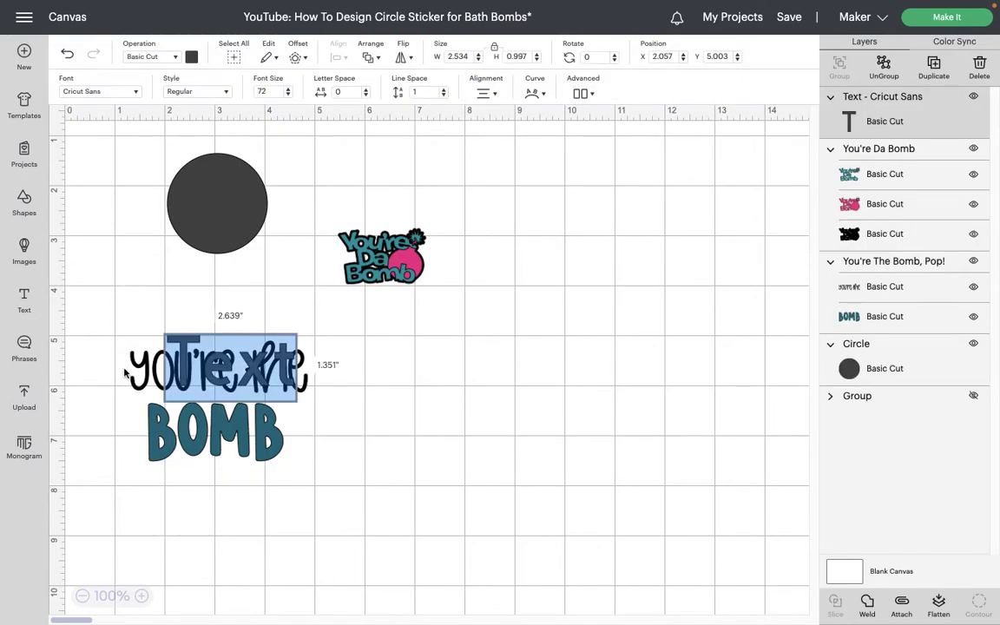
pyautogui.click(323, 386)
pyautogui.moveTo(253, 369); pyautogui.dragTo(415, 418)
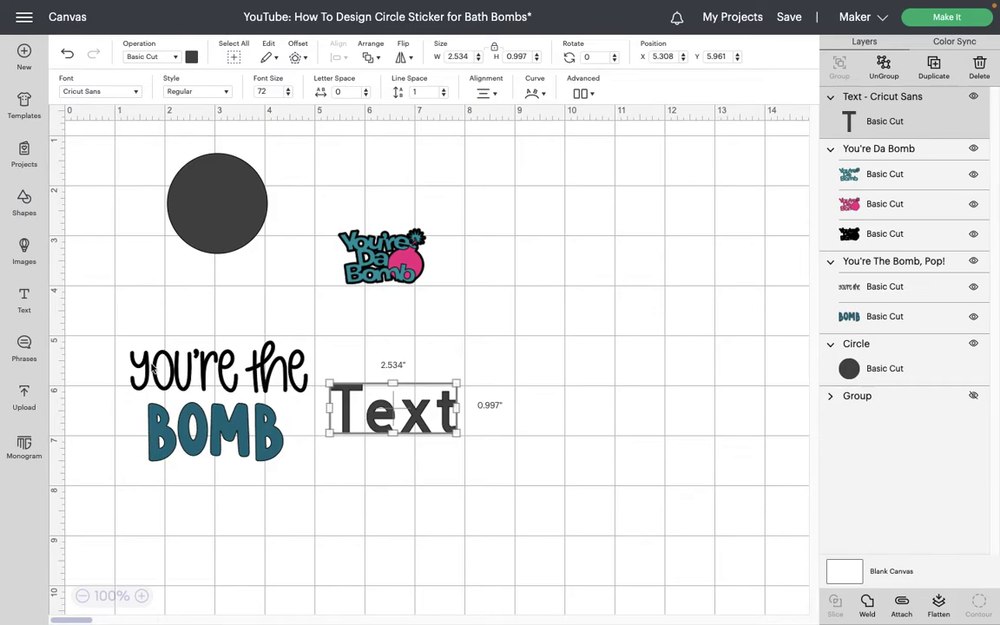
pyautogui.click(130, 91)
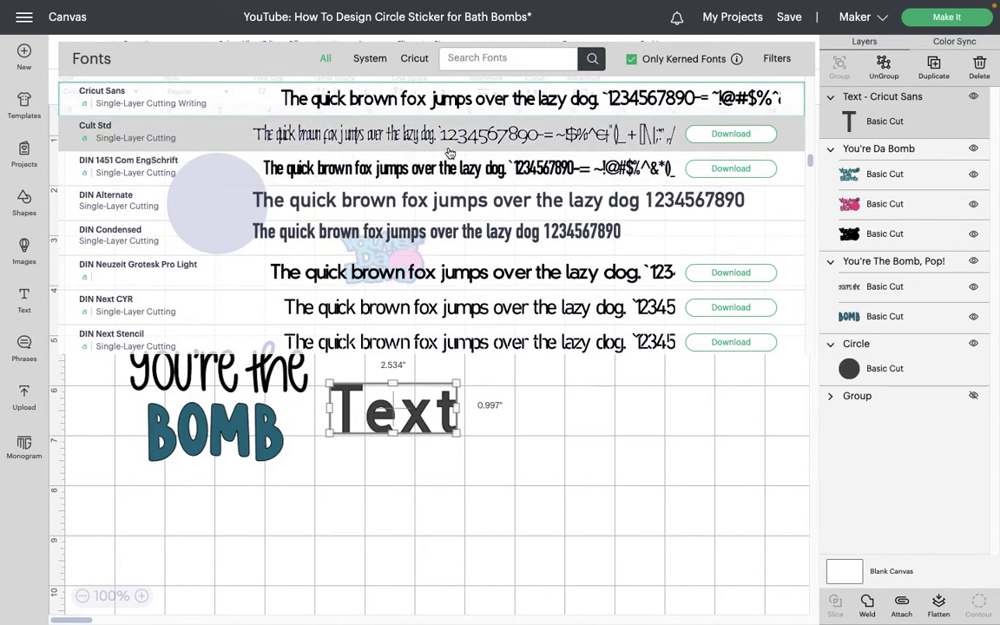
# Scroll the Fonts list and apply DTC Brown Sugar to the new text layer
pyautogui.scroll(-3, 409, 200)
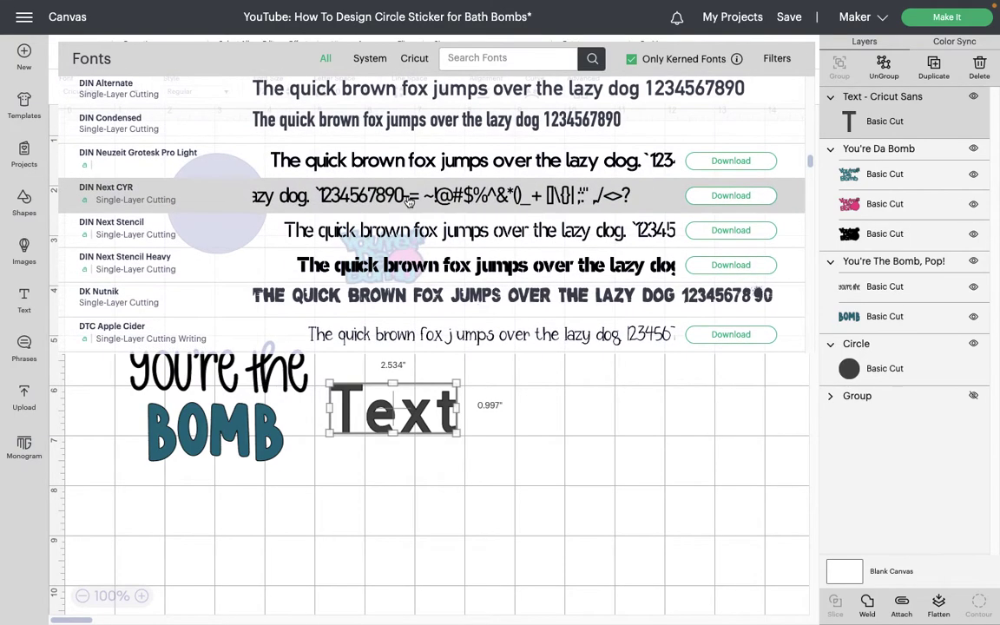
pyautogui.scroll(-1, 408, 200)
pyautogui.scroll(-3, 409, 201)
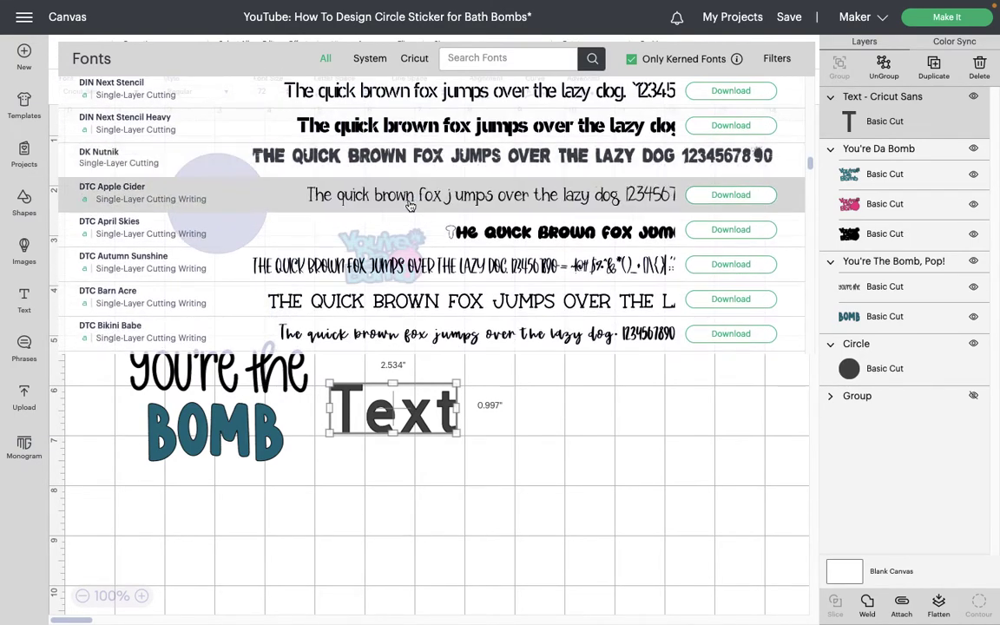
pyautogui.scroll(-3, 414, 204)
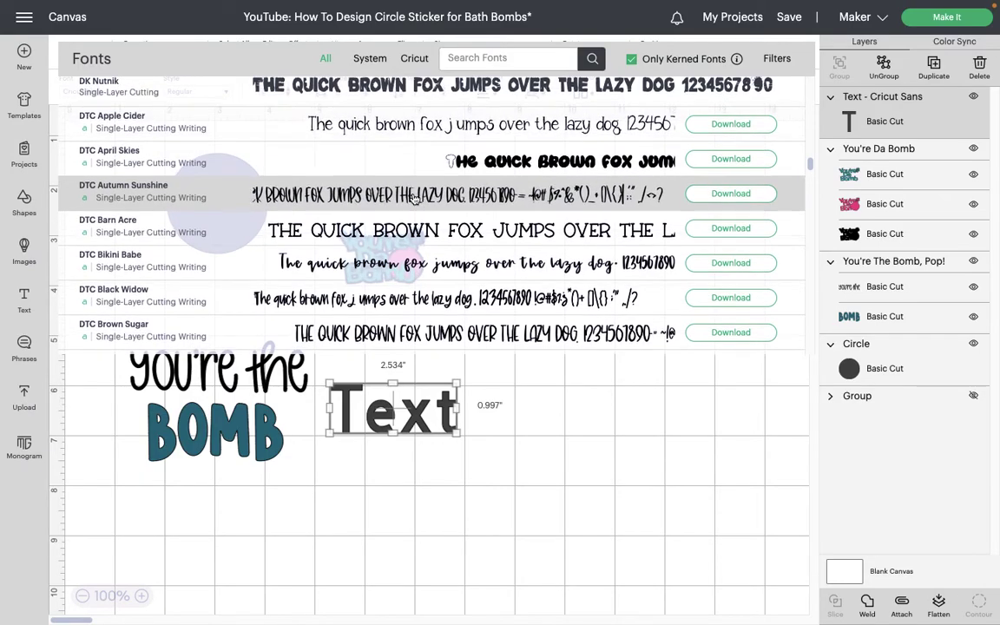
pyautogui.scroll(-1, 425, 182)
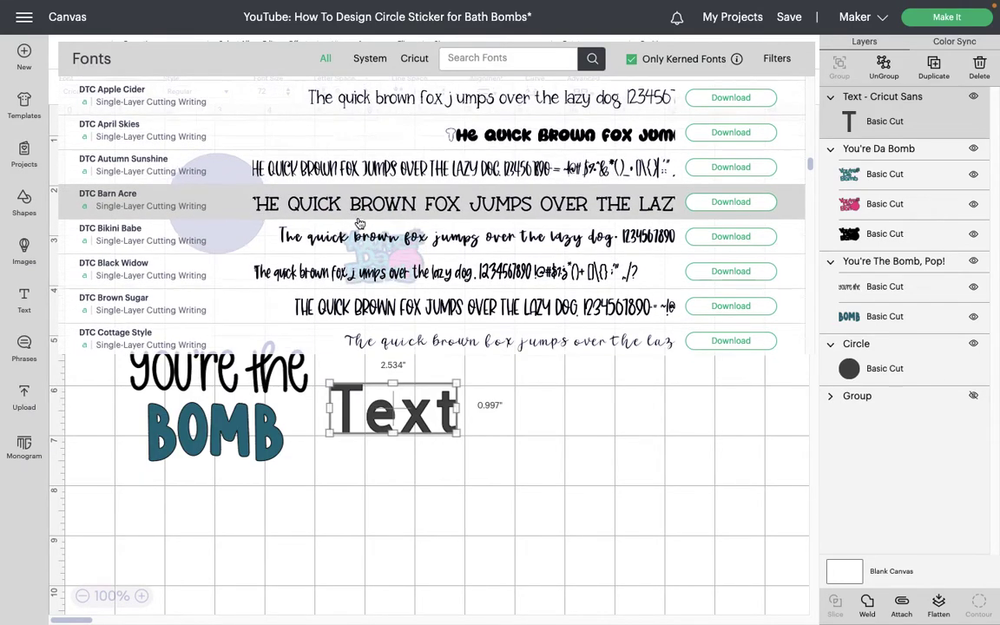
pyautogui.scroll(-4, 359, 224)
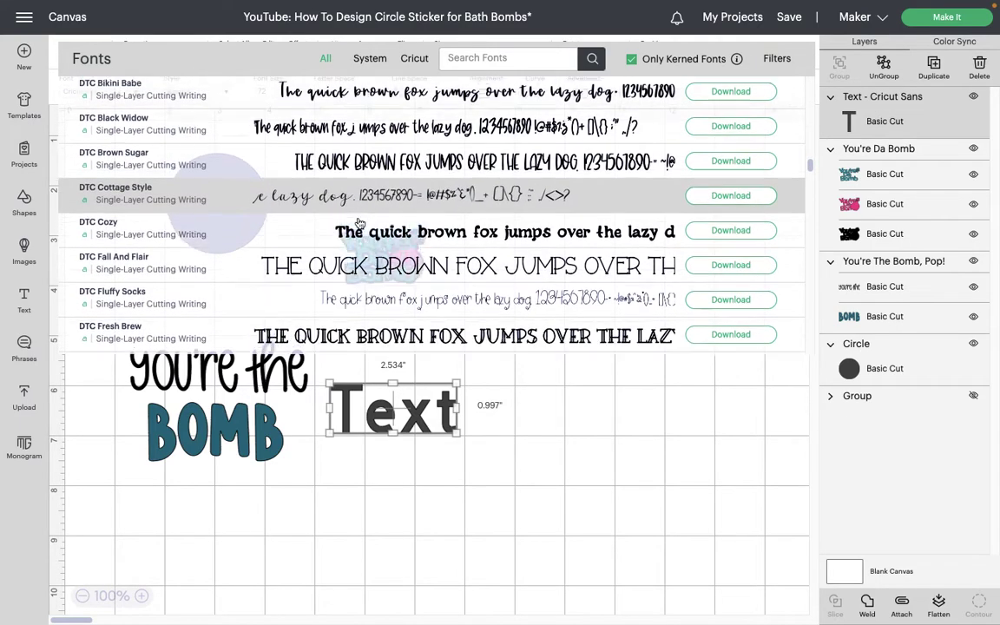
pyautogui.scroll(-1, 359, 224)
pyautogui.scroll(-1, 359, 223)
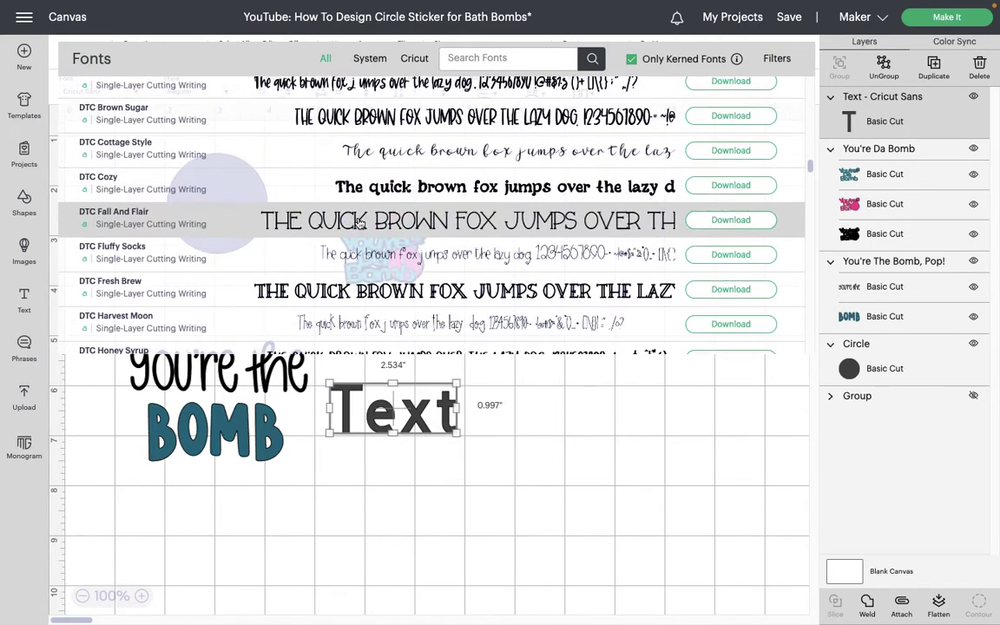
pyautogui.scroll(-2, 359, 223)
pyautogui.scroll(2, 360, 224)
pyautogui.scroll(2, 359, 224)
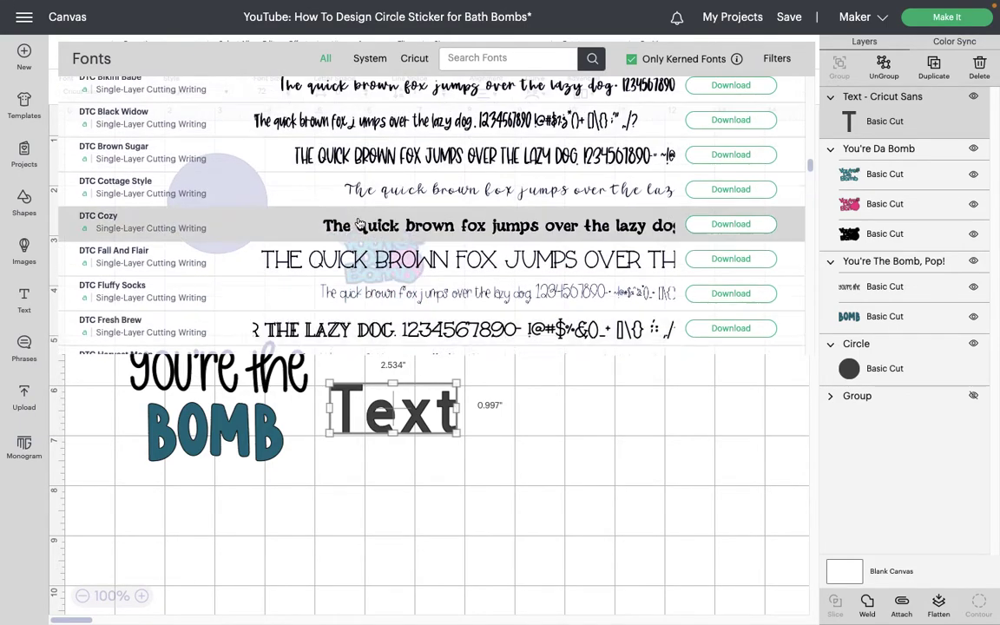
pyautogui.scroll(2, 360, 224)
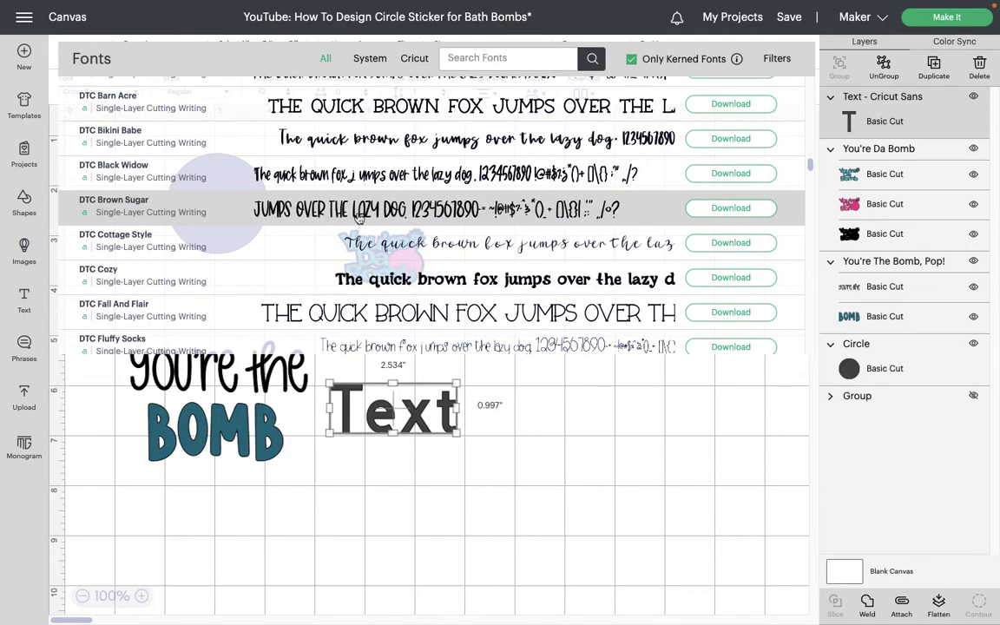
pyautogui.click(359, 218)
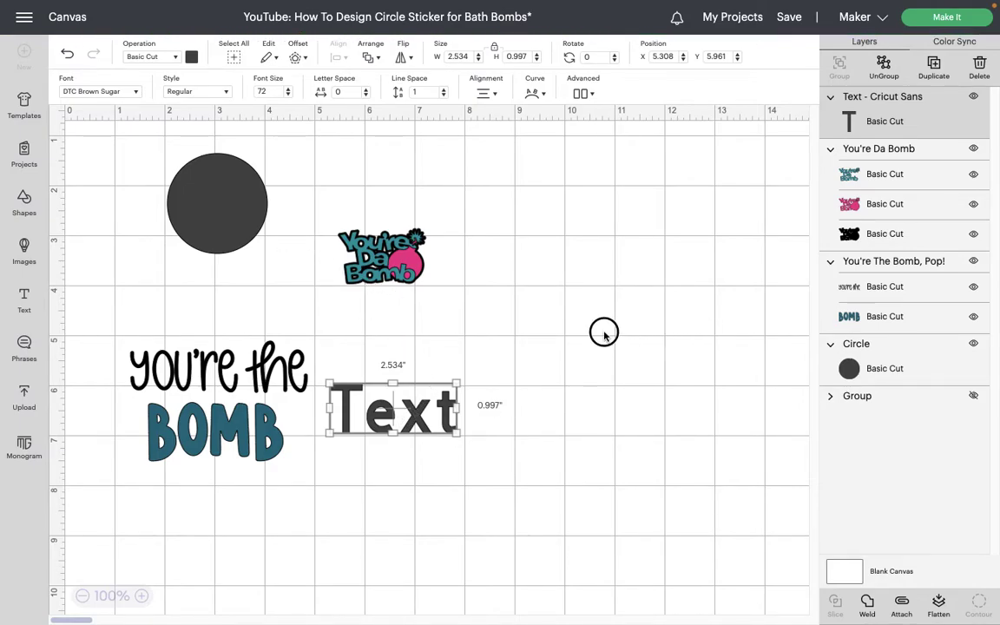
# Change the placeholder text to 'MOM' and move it above 'you're the'
pyautogui.click(369, 408)
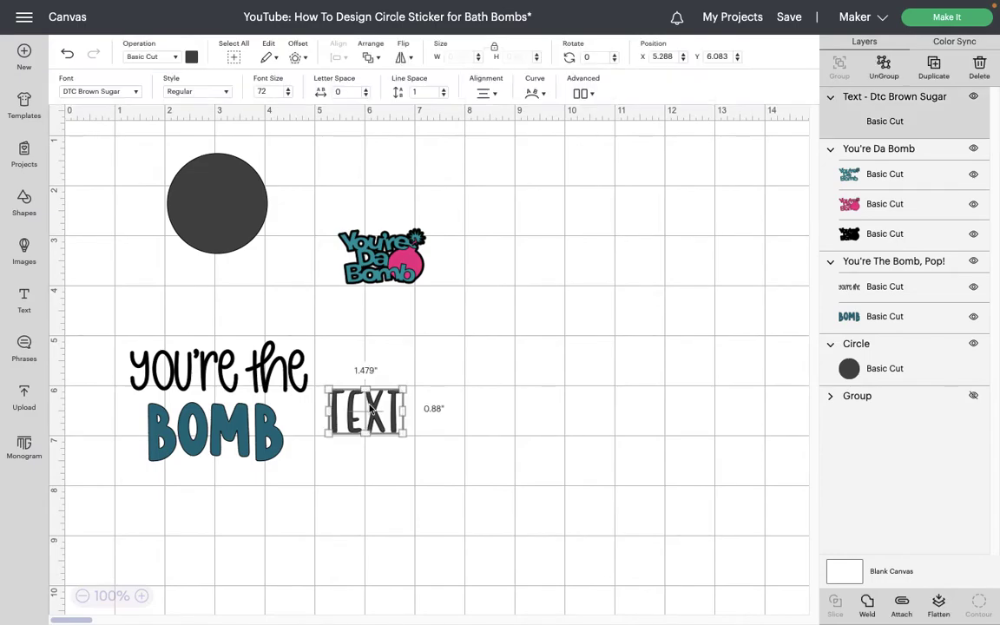
pyautogui.moveTo(369, 408); pyautogui.dragTo(369, 408)
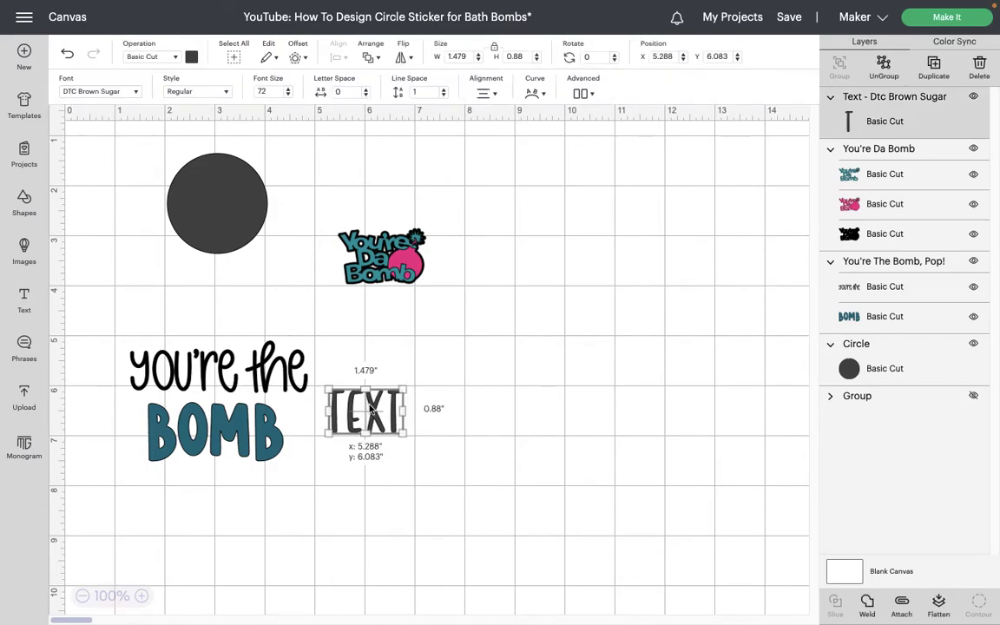
pyautogui.doubleClick(369, 408)
pyautogui.click(369, 405)
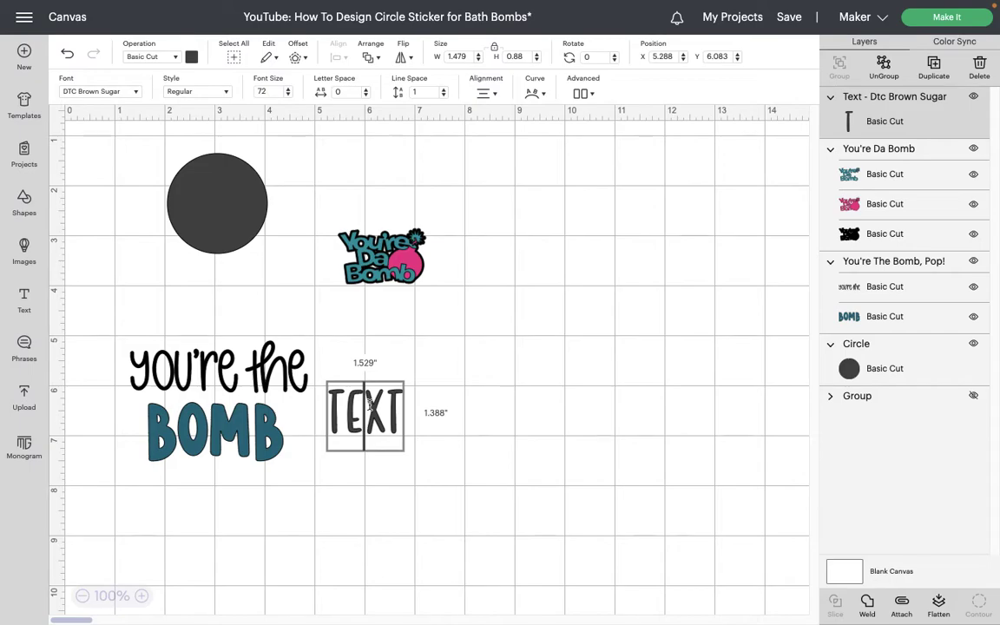
pyautogui.write('MOM')
pyautogui.hotkey('ctrl', 'a')
pyautogui.press('BackSpace')
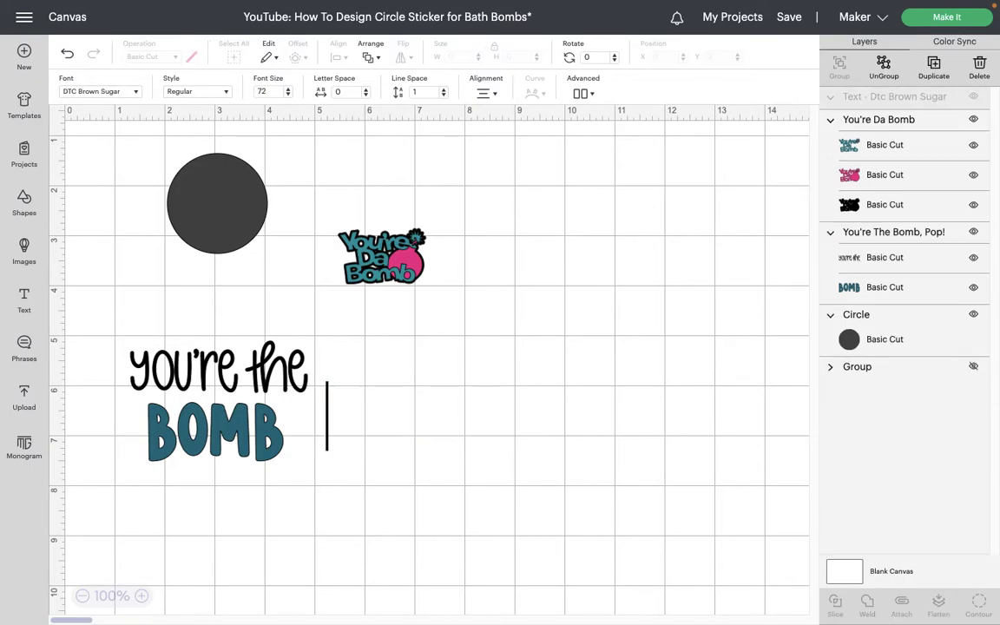
pyautogui.write('MOM')
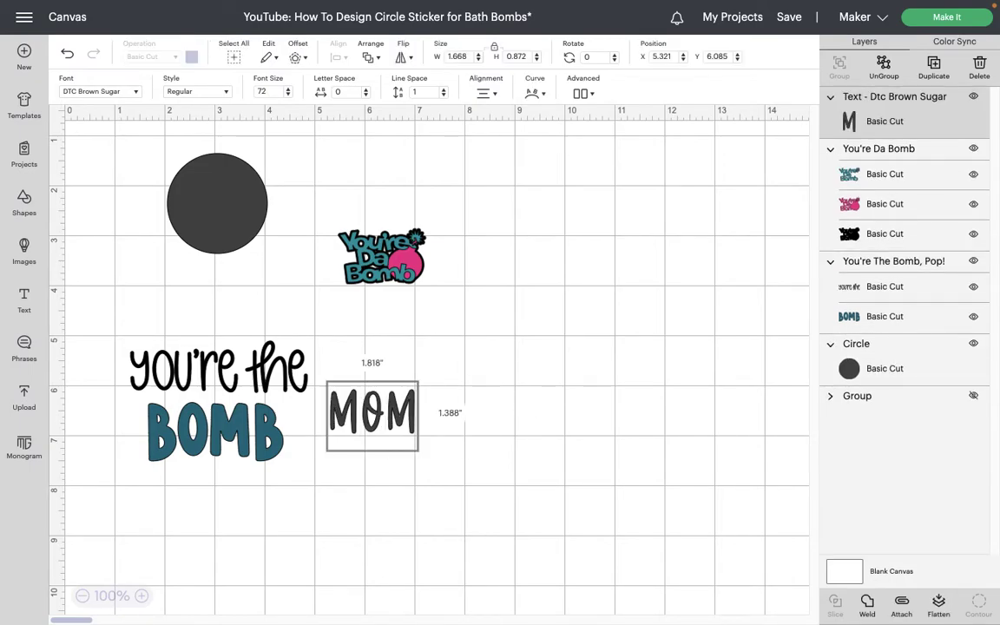
pyautogui.click(476, 489)
pyautogui.moveTo(343, 410); pyautogui.dragTo(212, 327)
# Set MOM's font to DTC Natural Sands and centre it above 'you're the BOMB'
pyautogui.click(497, 473)
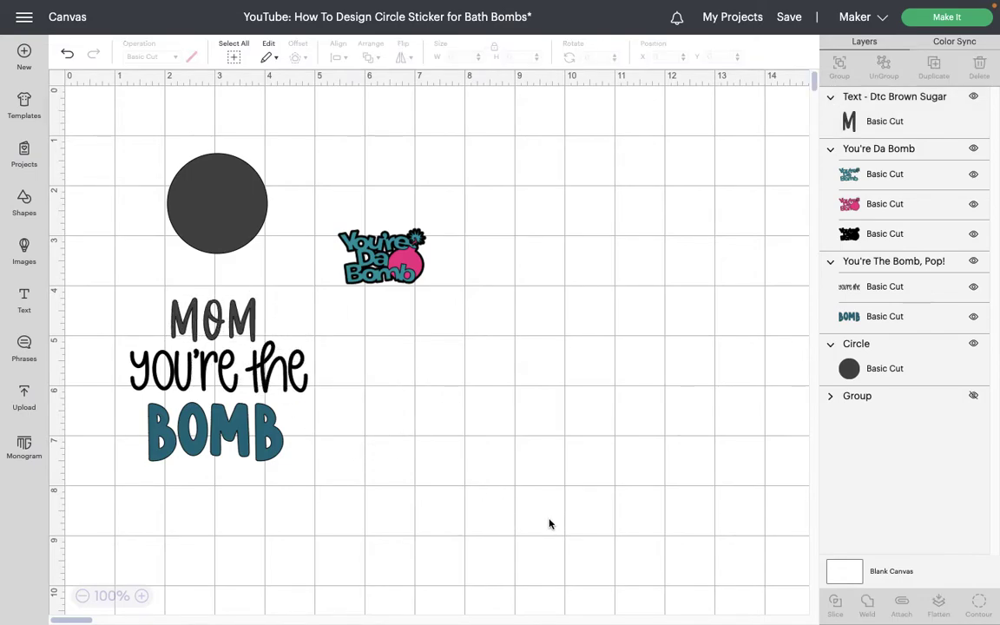
pyautogui.click(212, 326)
pyautogui.click(91, 90)
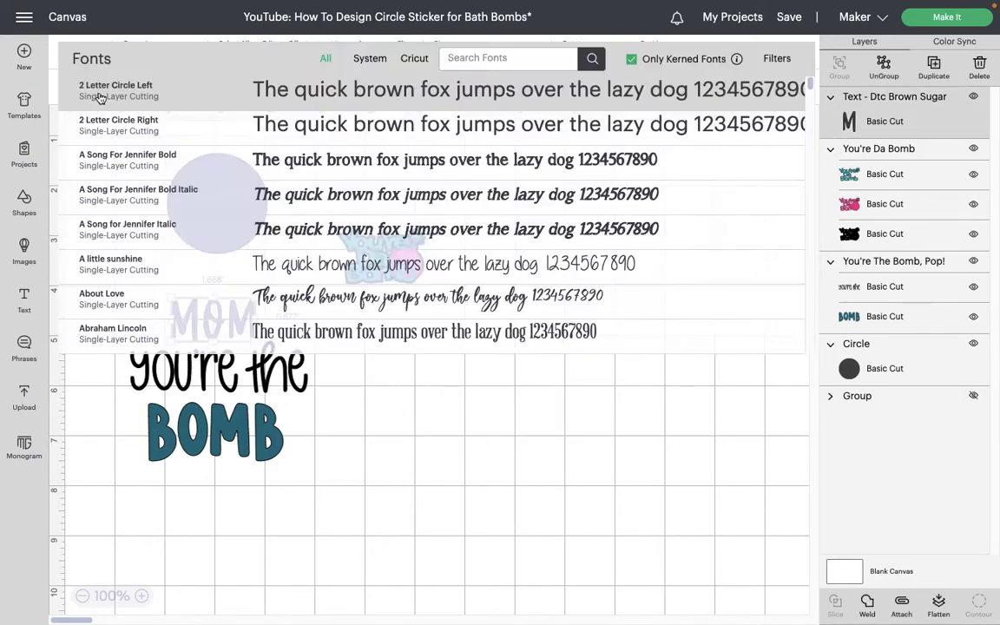
pyautogui.scroll(-5, 432, 300)
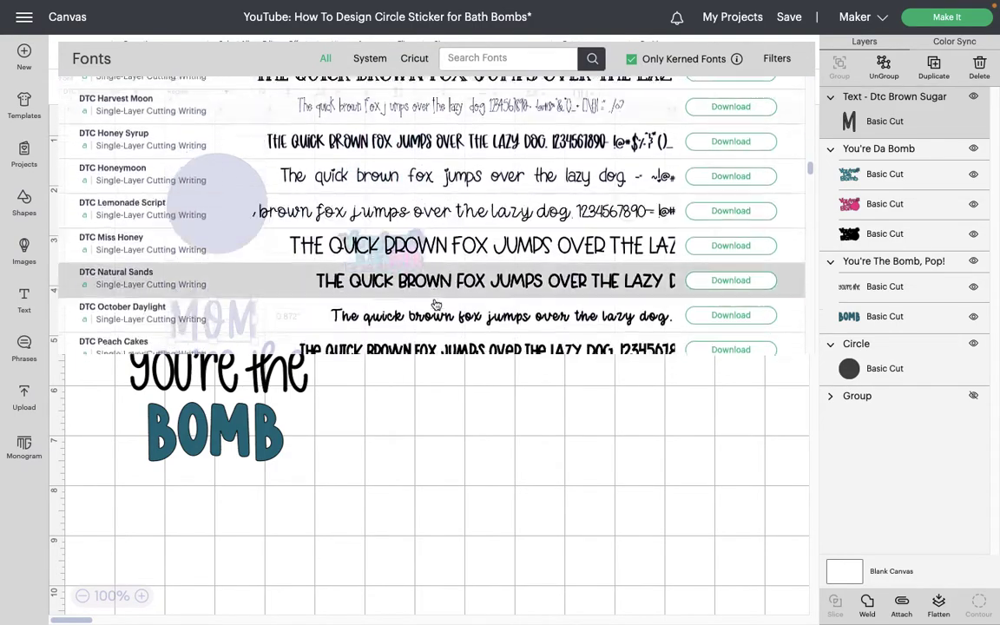
pyautogui.scroll(-1, 449, 240)
pyautogui.click(449, 240)
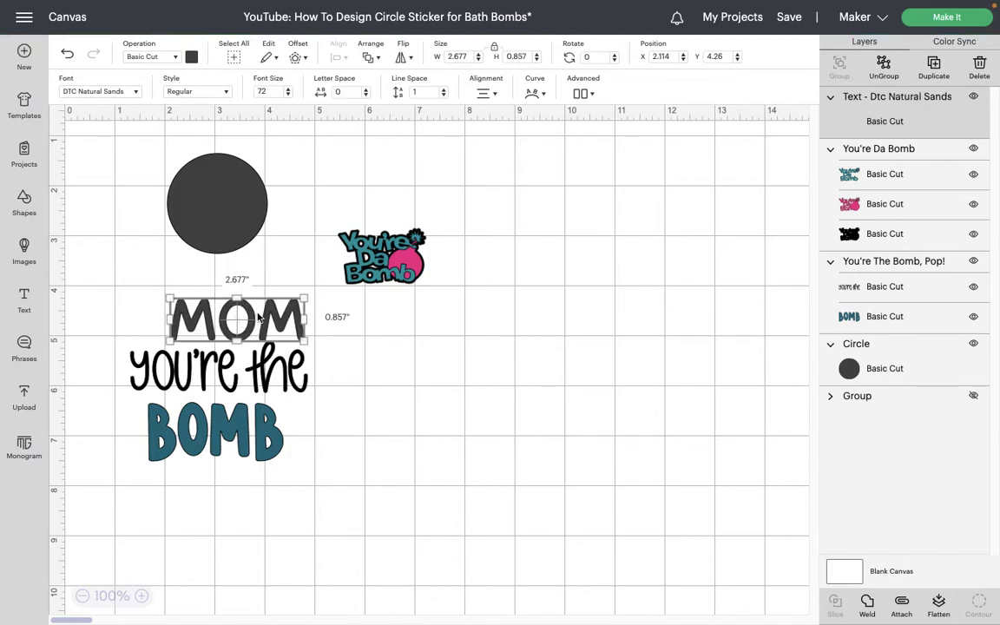
pyautogui.moveTo(257, 318)
pyautogui.mouseDown()
pyautogui.moveTo(228, 305)
pyautogui.moveTo(238, 314)
pyautogui.mouseUp()
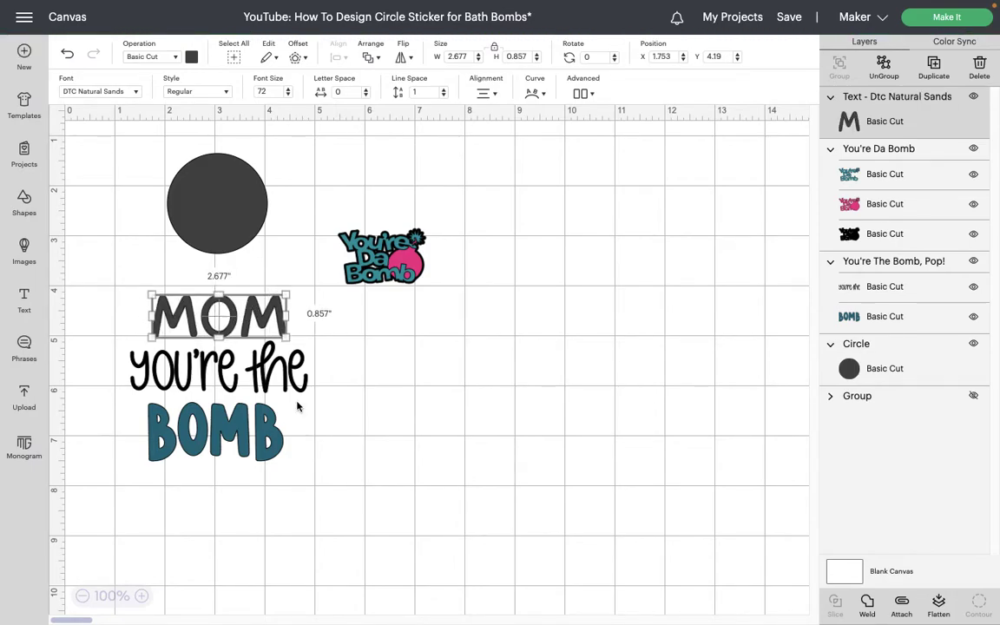
pyautogui.click(295, 408)
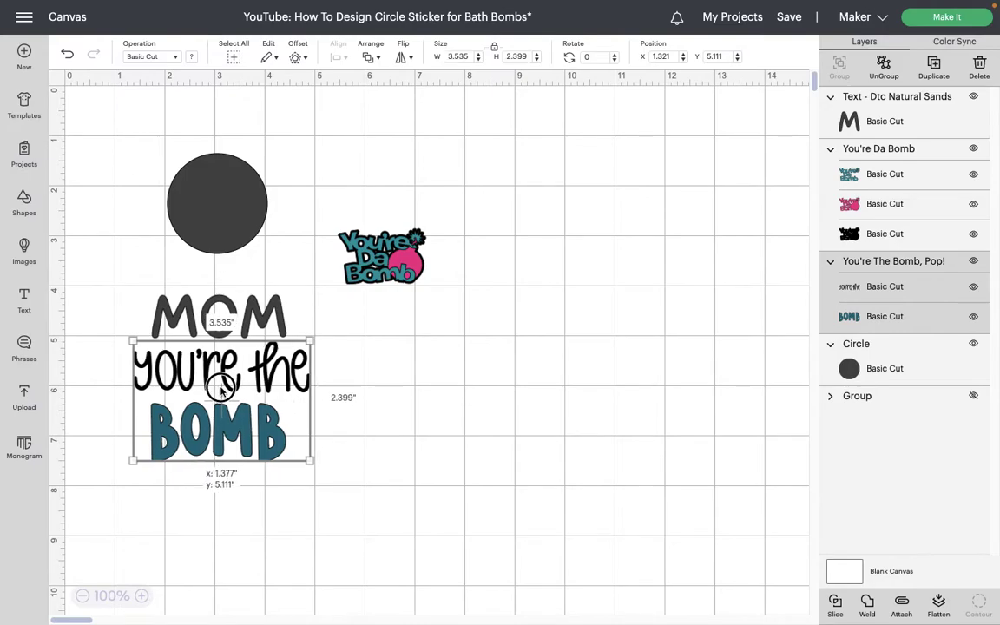
# Colour the word BOMB lavender
pyautogui.click(228, 321)
pyautogui.click(212, 378)
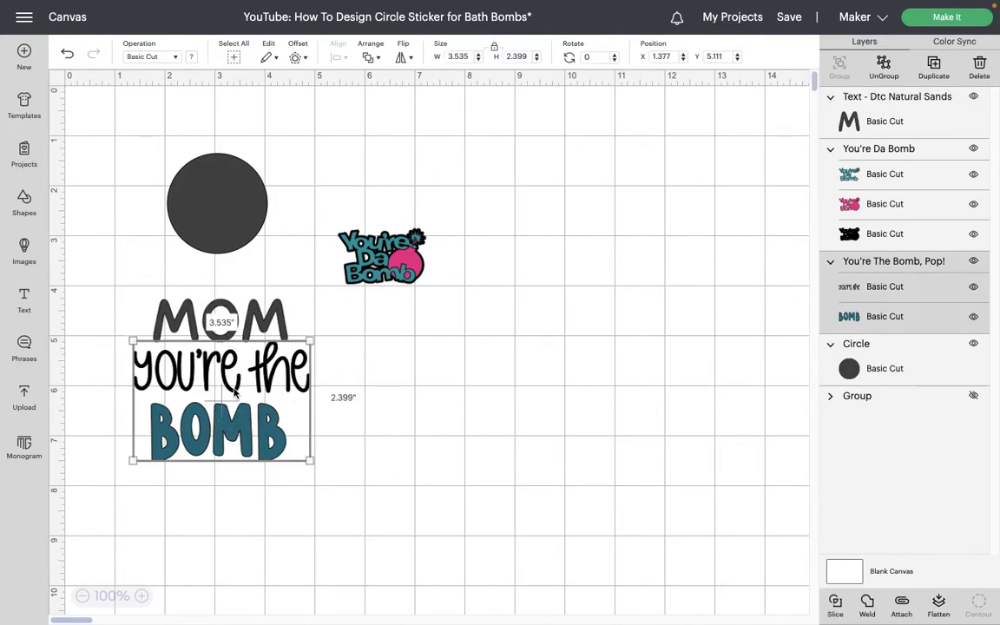
pyautogui.click(848, 328)
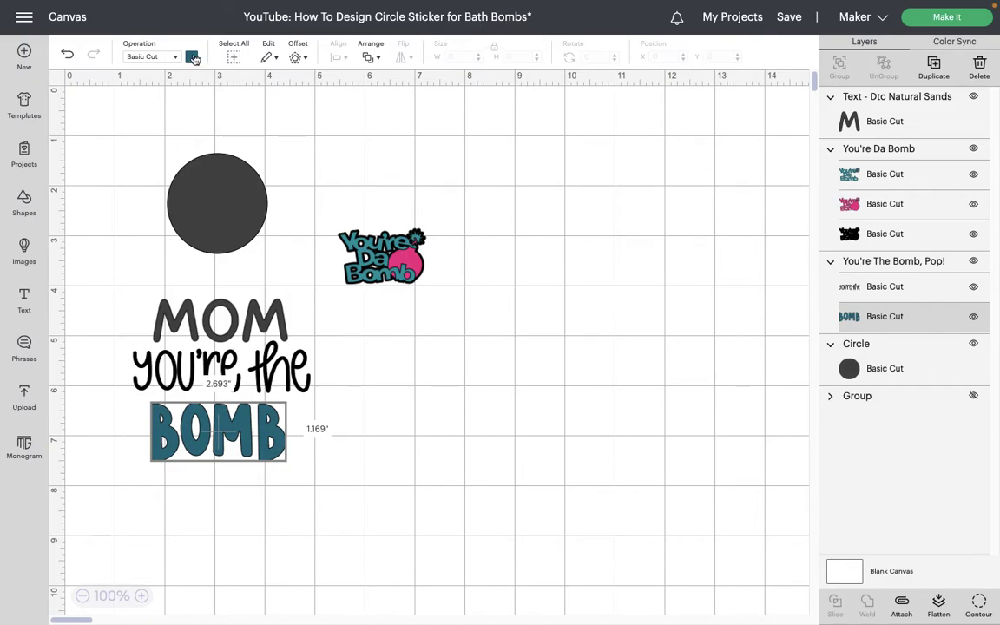
pyautogui.click(191, 57)
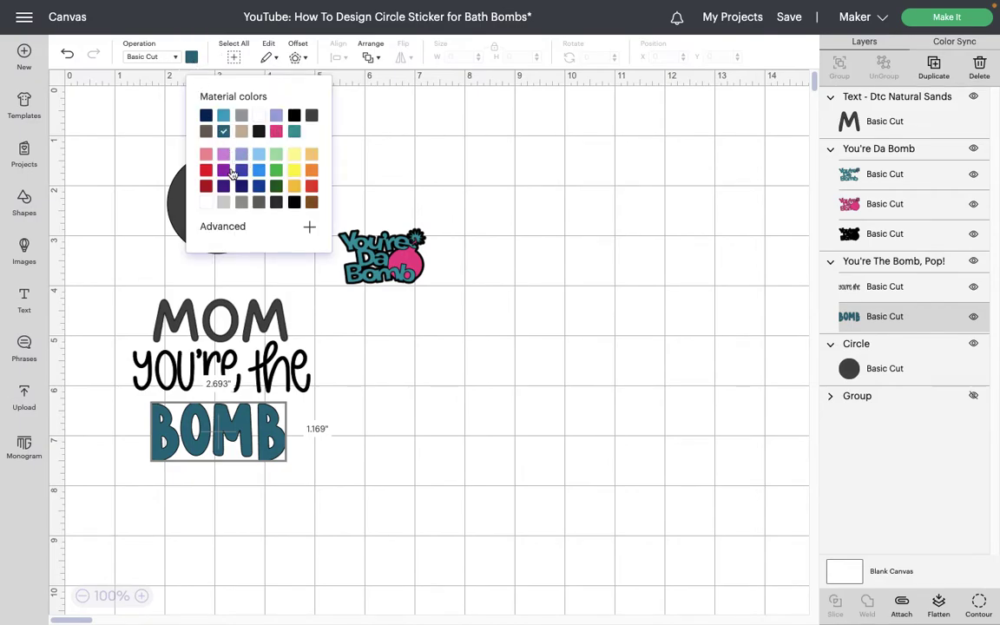
pyautogui.click(276, 121)
pyautogui.click(435, 365)
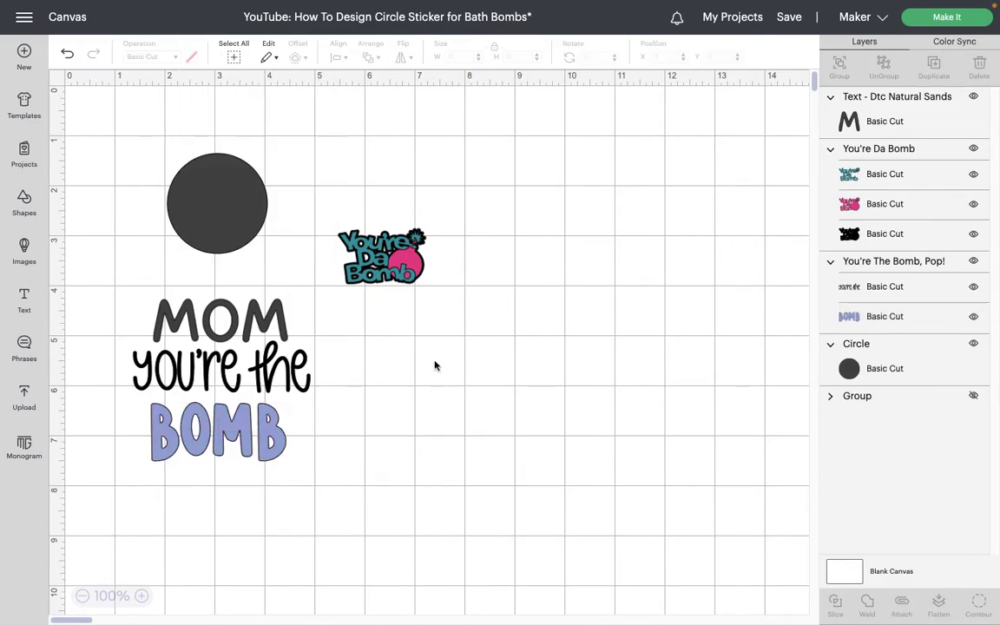
# Set MOM to a custom dark navy with hex code #02155a
pyautogui.click(270, 401)
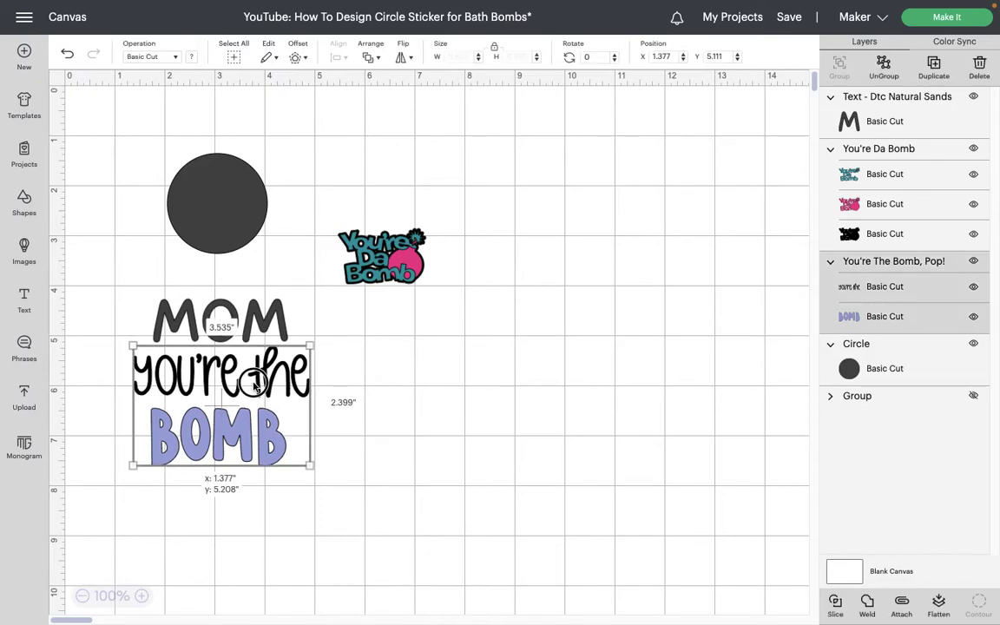
pyautogui.click(256, 315)
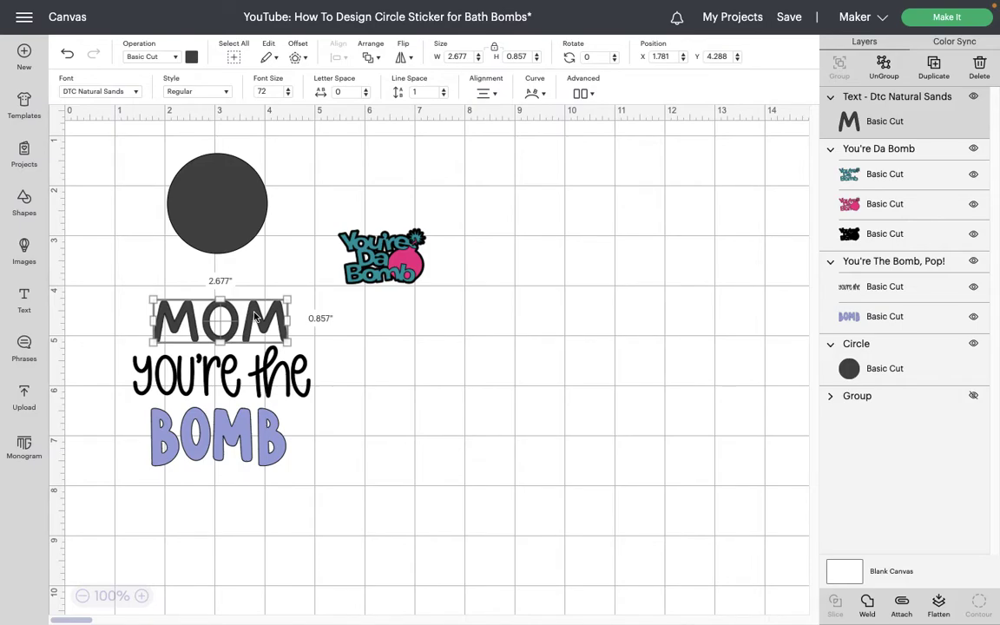
pyautogui.click(191, 56)
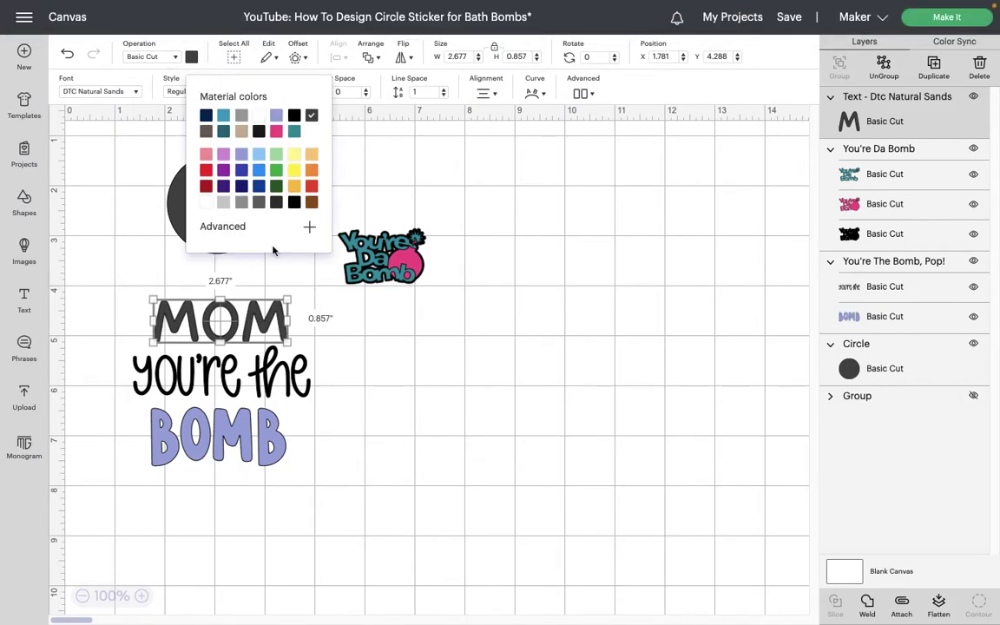
pyautogui.click(259, 231)
pyautogui.click(265, 385)
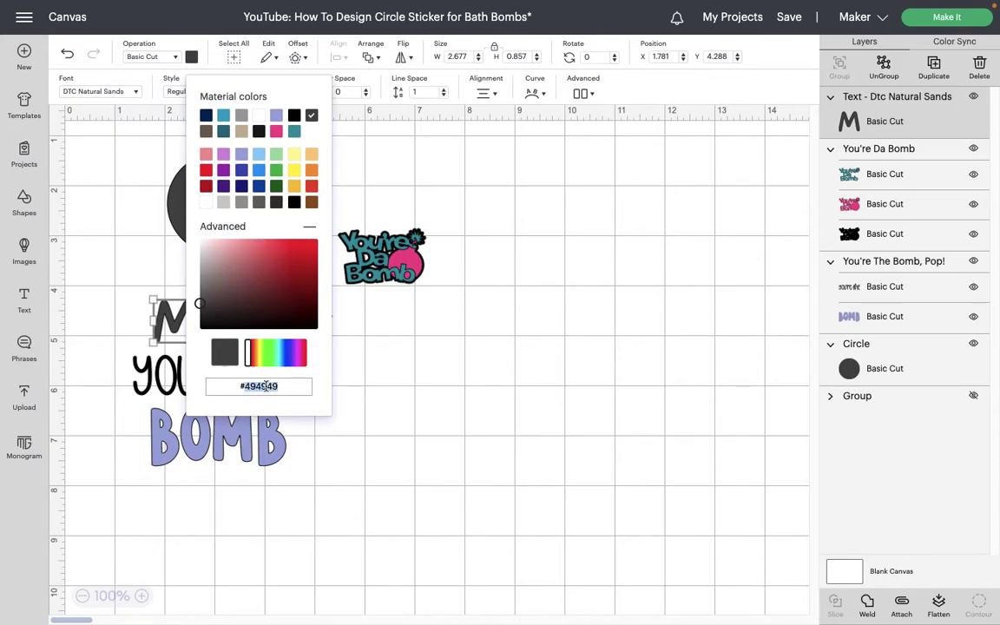
pyautogui.write('#@0155a')
pyautogui.click(251, 386)
pyautogui.press('BackSpace')
pyautogui.click(245, 387)
pyautogui.write('2155a')
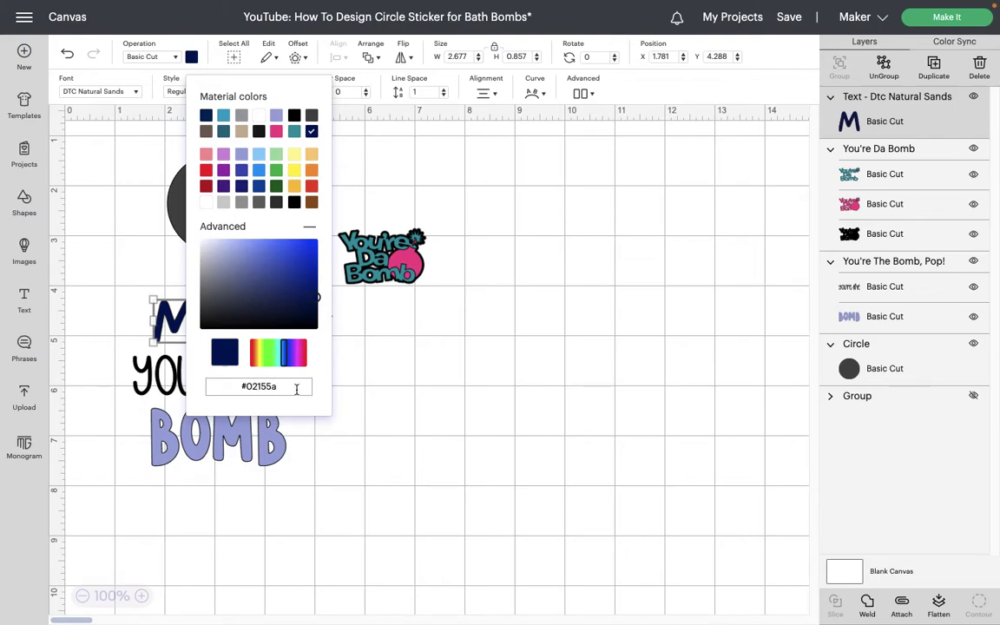
pyautogui.click(388, 392)
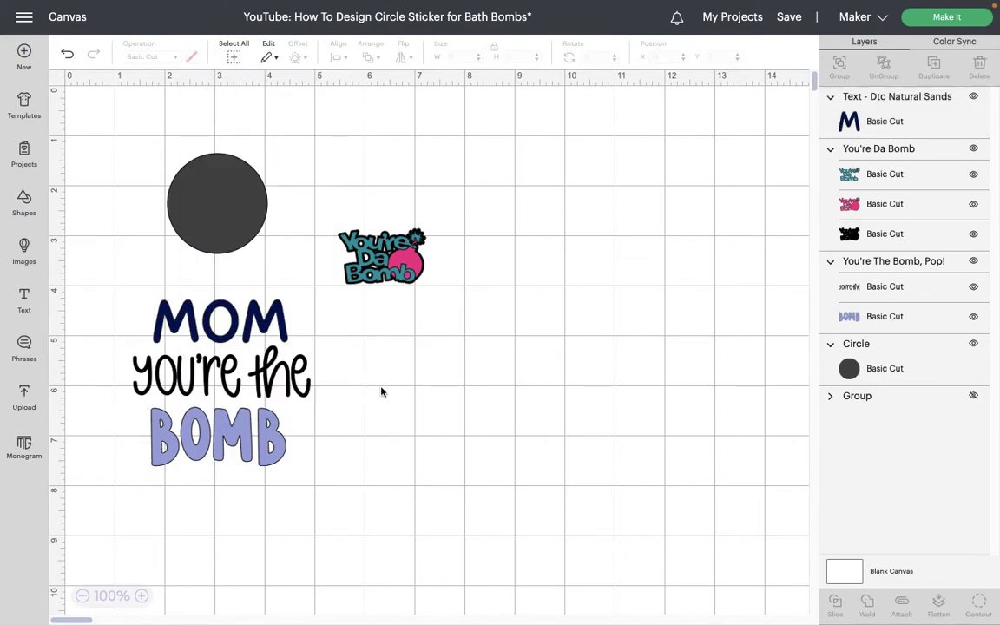
# Nudge the you're the BOMB group slightly and ungroup it into separate lines
pyautogui.click(261, 330)
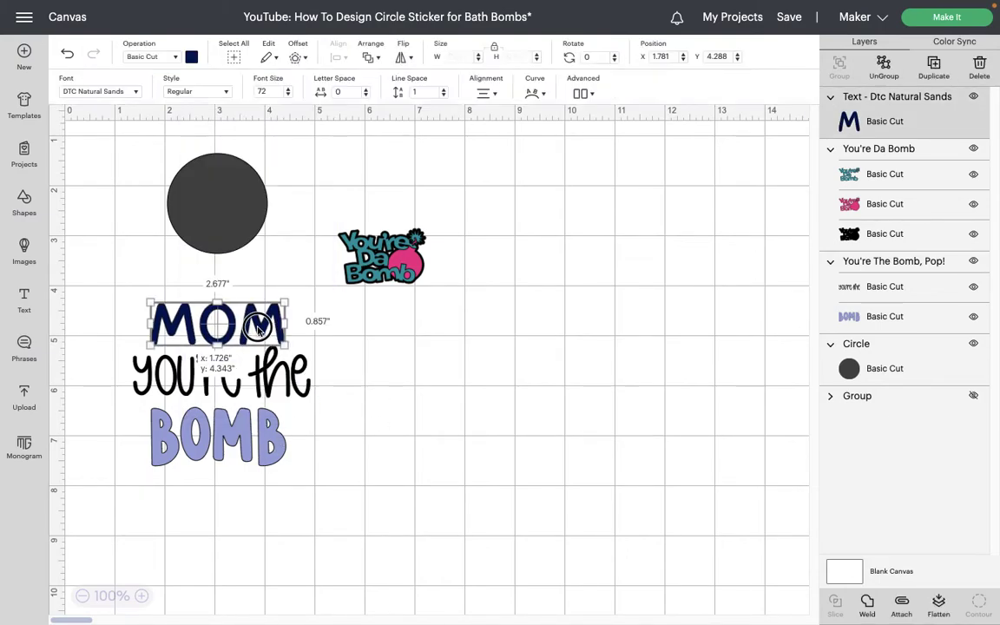
pyautogui.click(333, 437)
pyautogui.click(231, 421)
pyautogui.moveTo(232, 421); pyautogui.dragTo(223, 418)
pyautogui.click(418, 429)
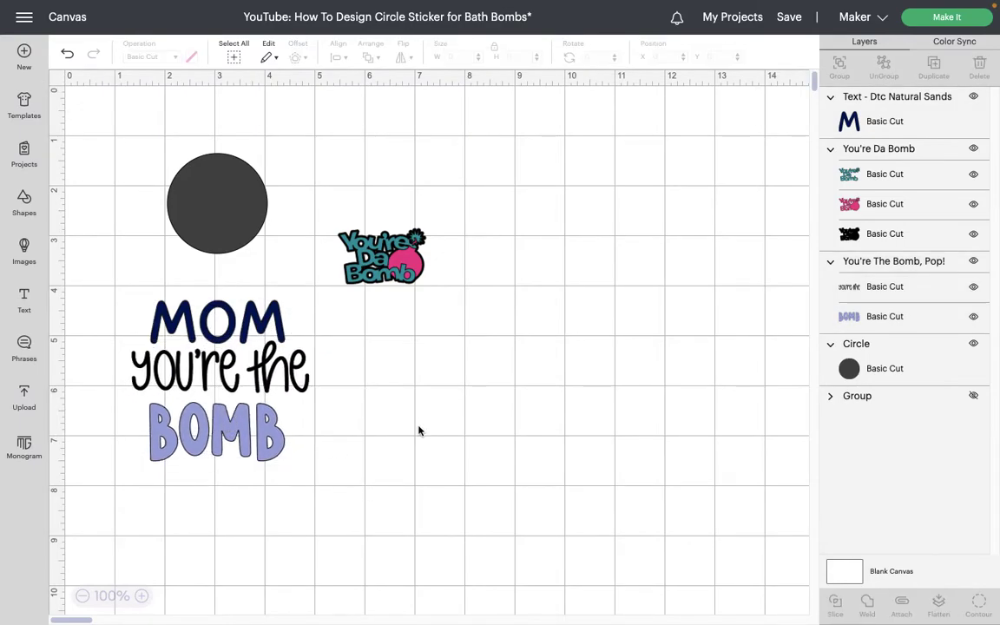
pyautogui.click(213, 352)
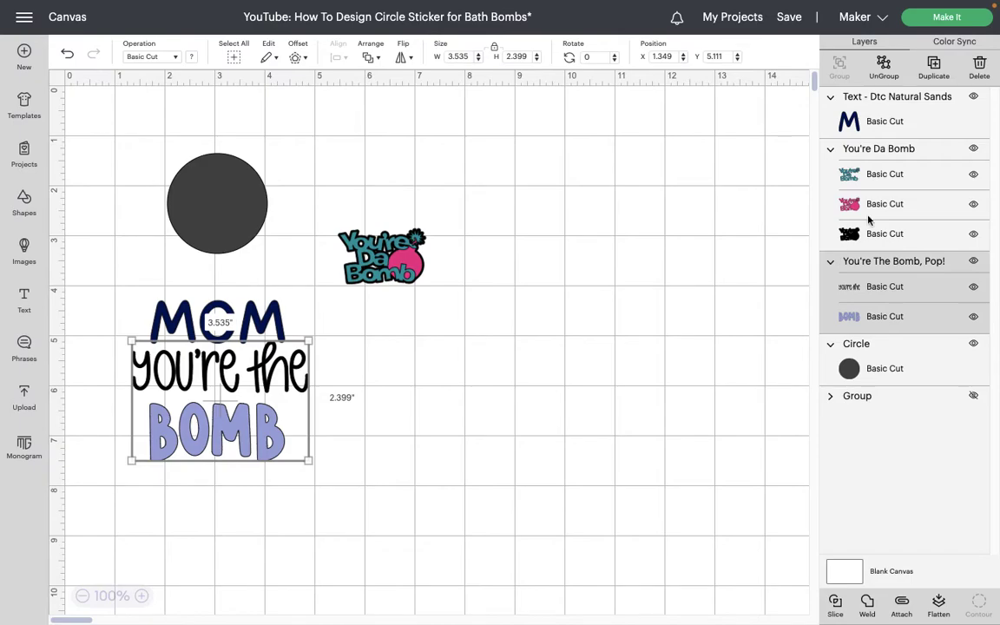
pyautogui.click(880, 81)
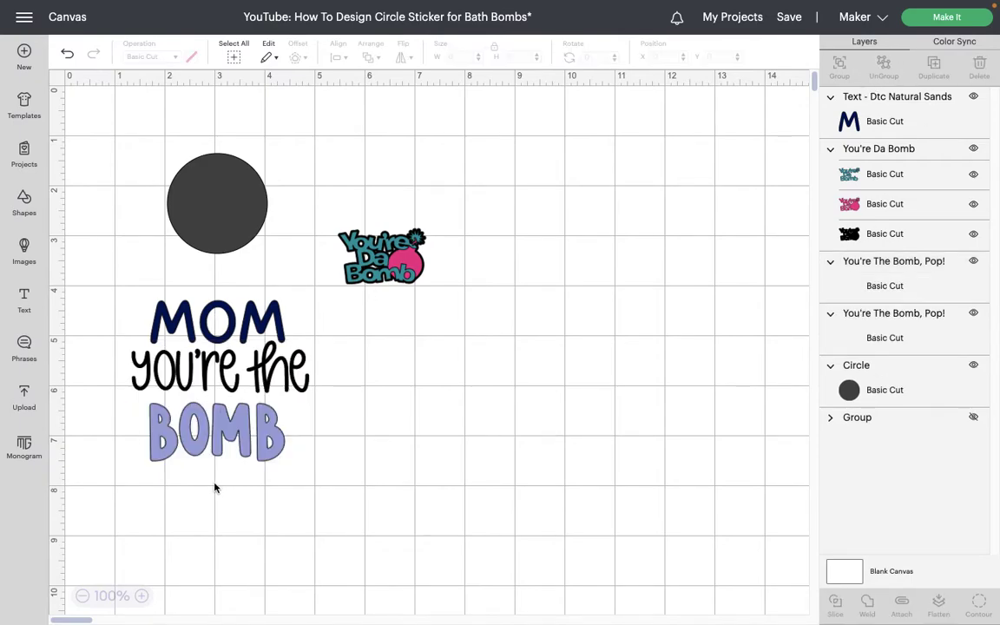
# Distribute the MOM, you're the, and BOMB lines evenly in a vertical stack
pyautogui.moveTo(219, 451); pyautogui.dragTo(241, 317)
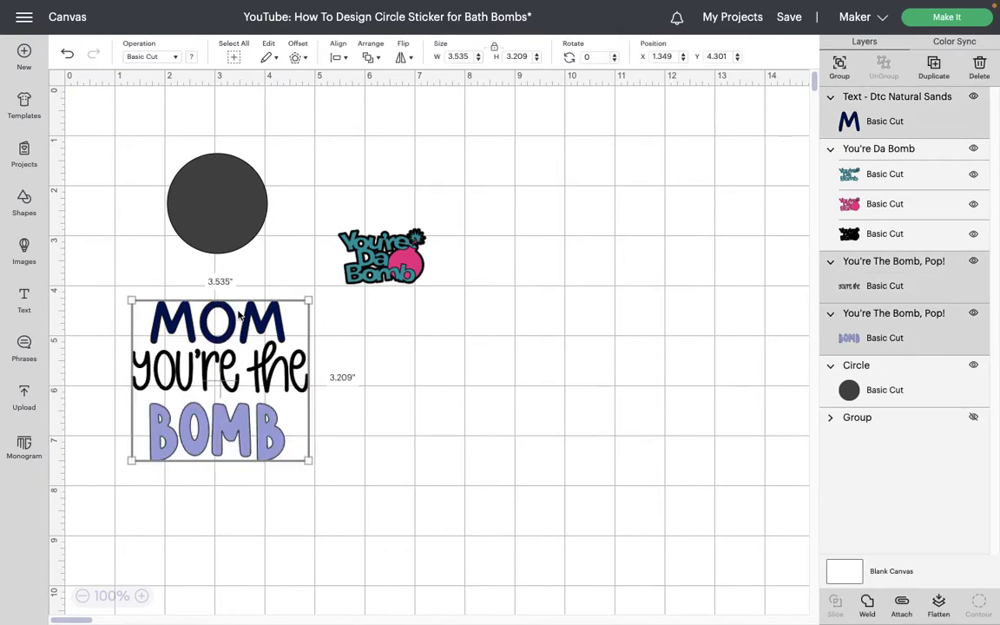
pyautogui.click(338, 57)
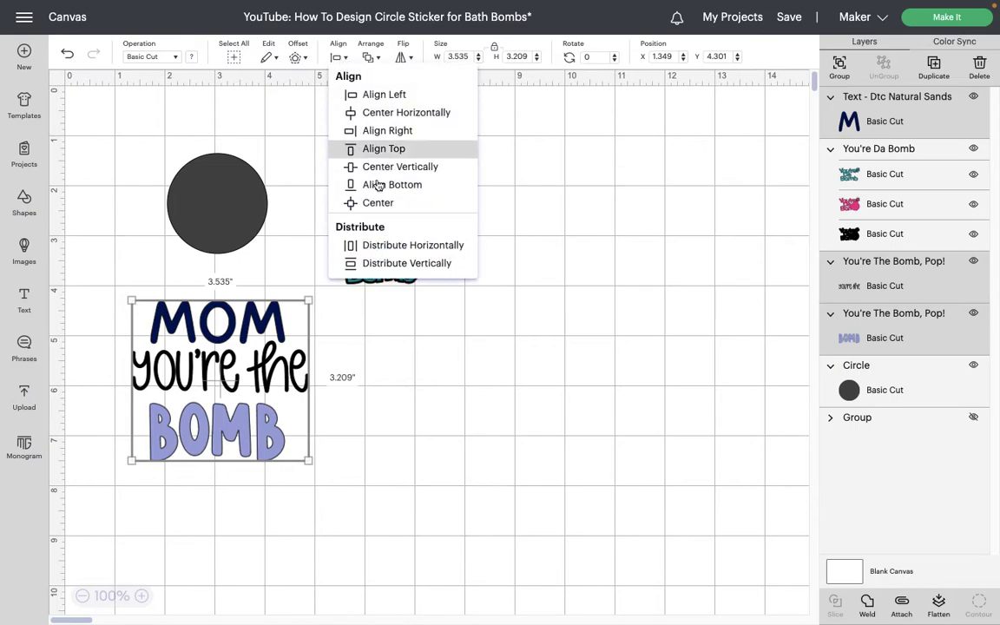
pyautogui.click(380, 263)
pyautogui.click(389, 368)
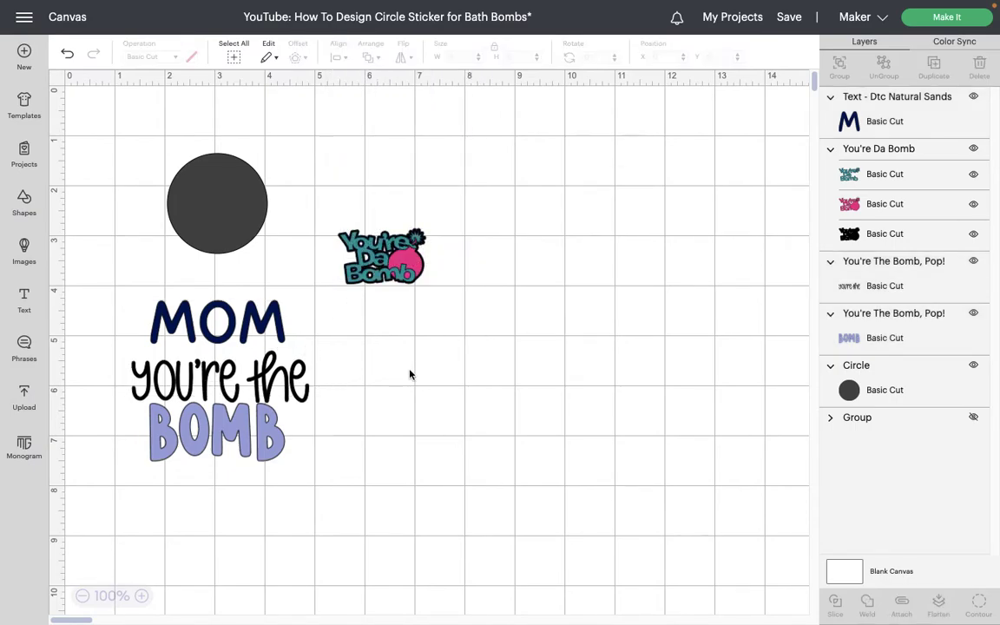
# Nudge BOMB and MOM slightly lower and reselect all three lines
pyautogui.click(197, 418)
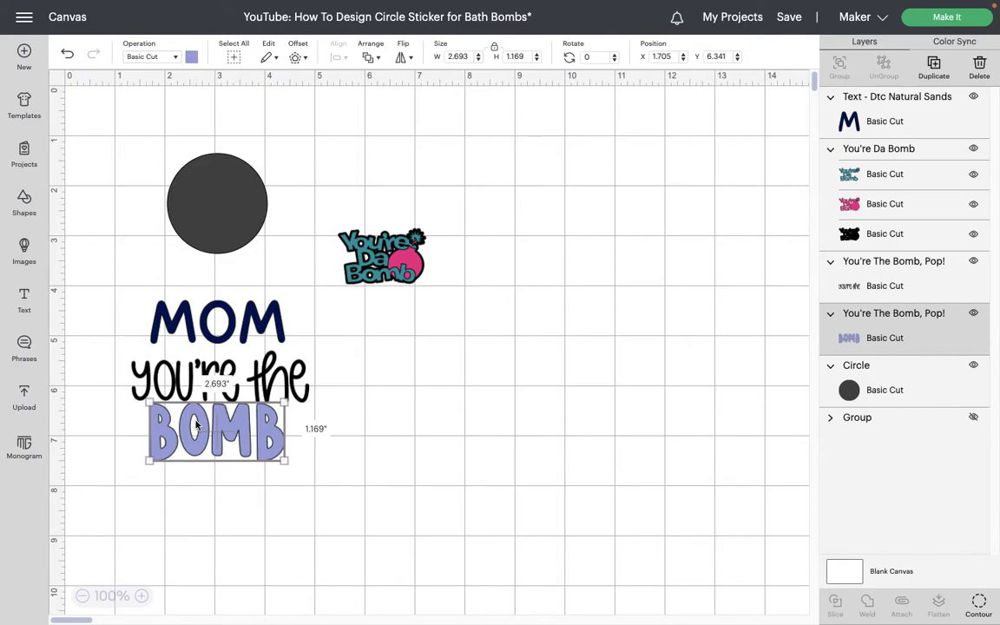
pyautogui.moveTo(197, 424); pyautogui.dragTo(196, 427)
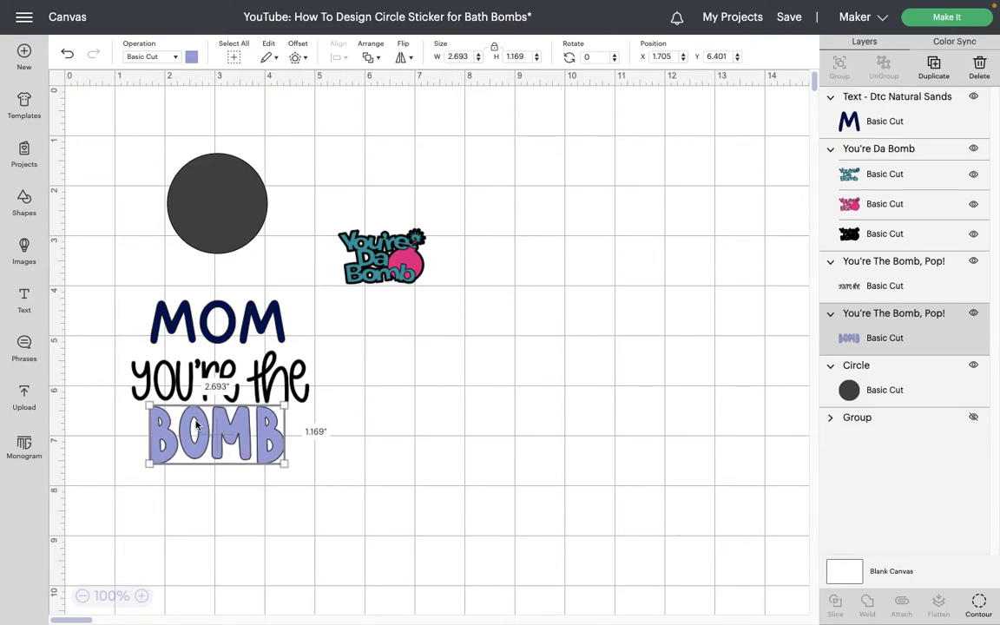
pyautogui.click(248, 317)
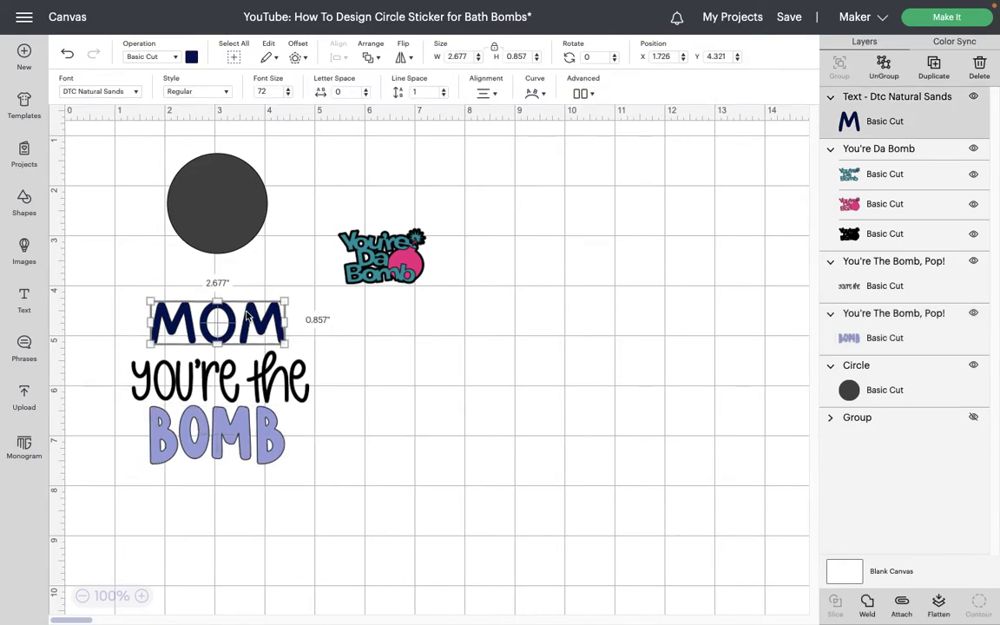
pyautogui.moveTo(247, 317); pyautogui.dragTo(247, 319)
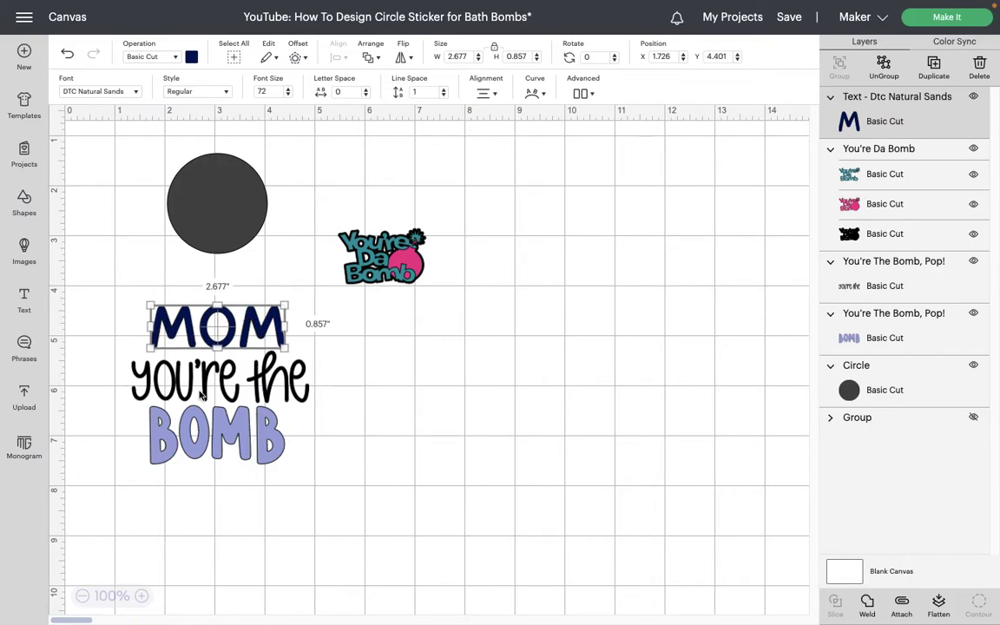
pyautogui.click(370, 469)
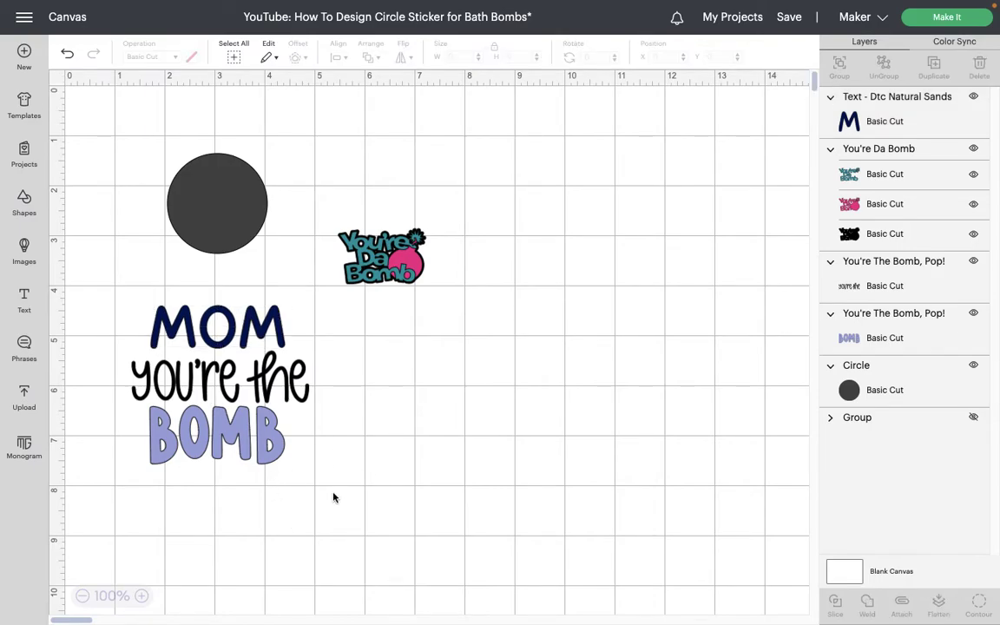
pyautogui.moveTo(333, 498); pyautogui.dragTo(138, 346)
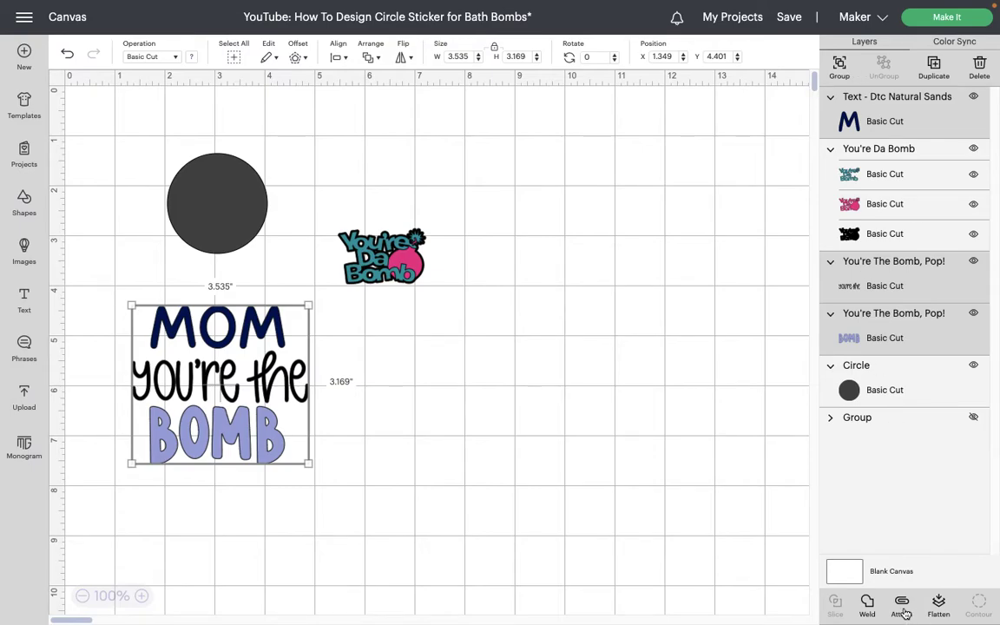
# Group the three text lines and resize the group to 1.75 inches wide
pyautogui.click(838, 63)
pyautogui.click(206, 215)
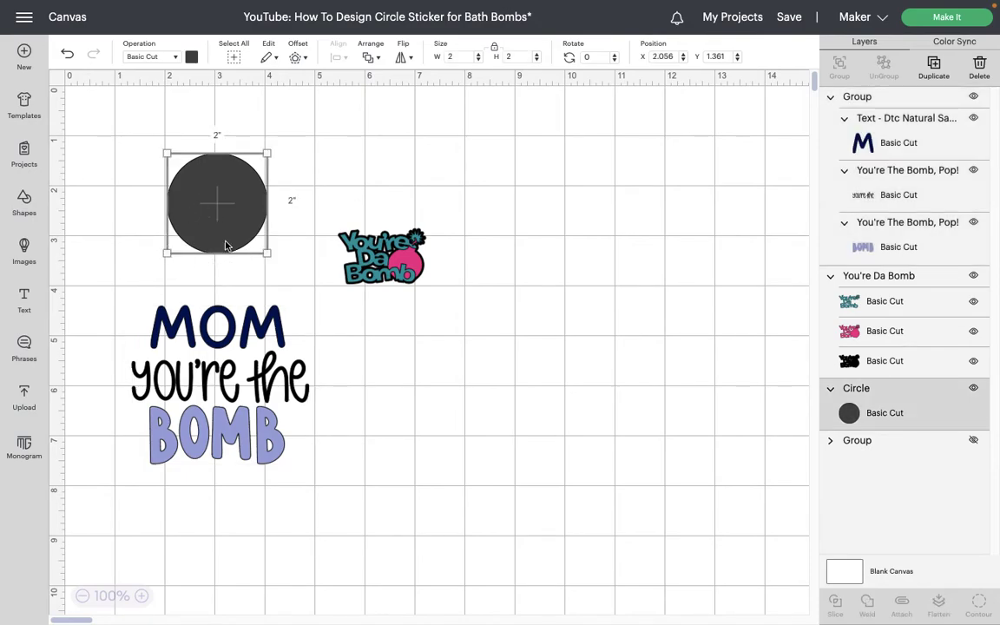
pyautogui.click(157, 312)
pyautogui.click(458, 57)
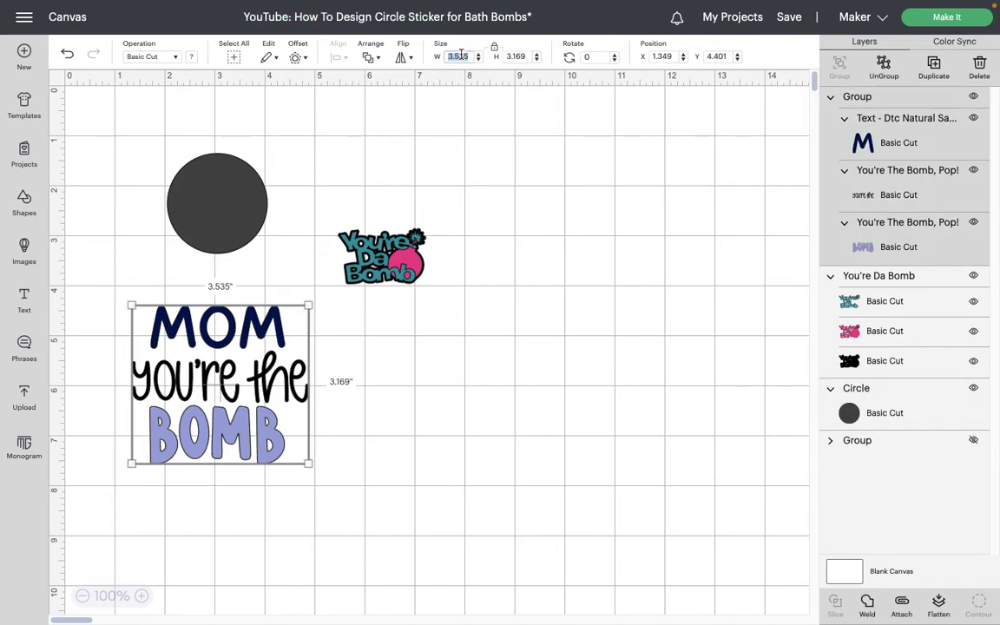
pyautogui.write('1.75')
pyautogui.press('Return')
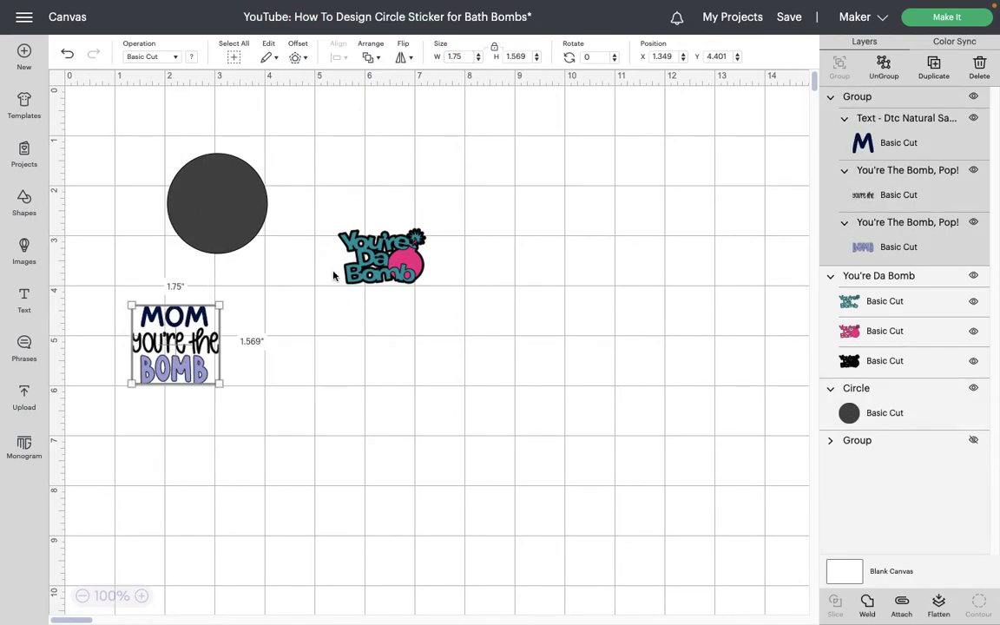
# Make the circle white and move the MOM text group onto it
pyautogui.click(206, 206)
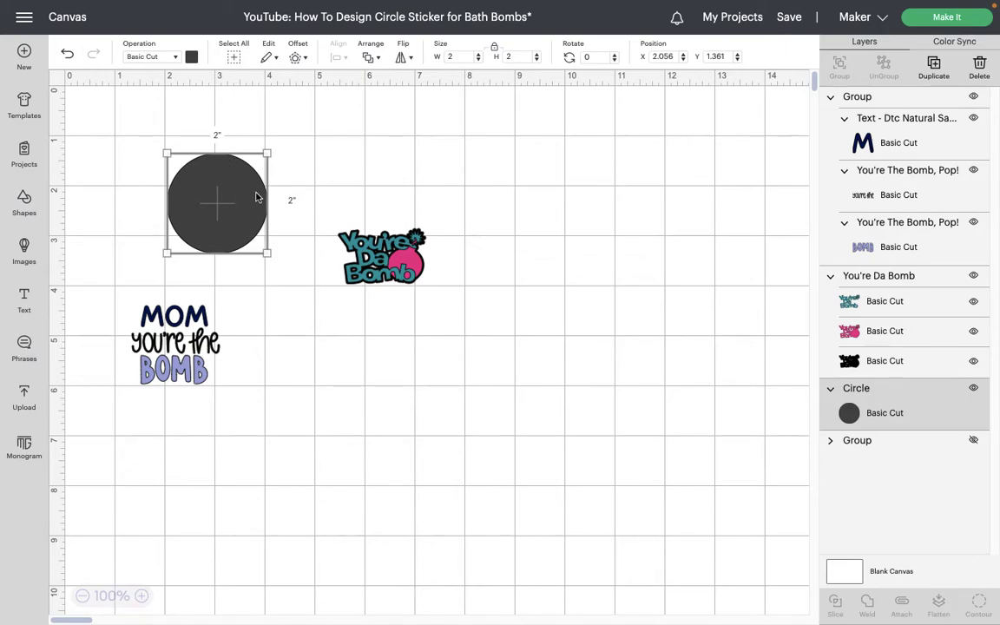
pyautogui.click(191, 57)
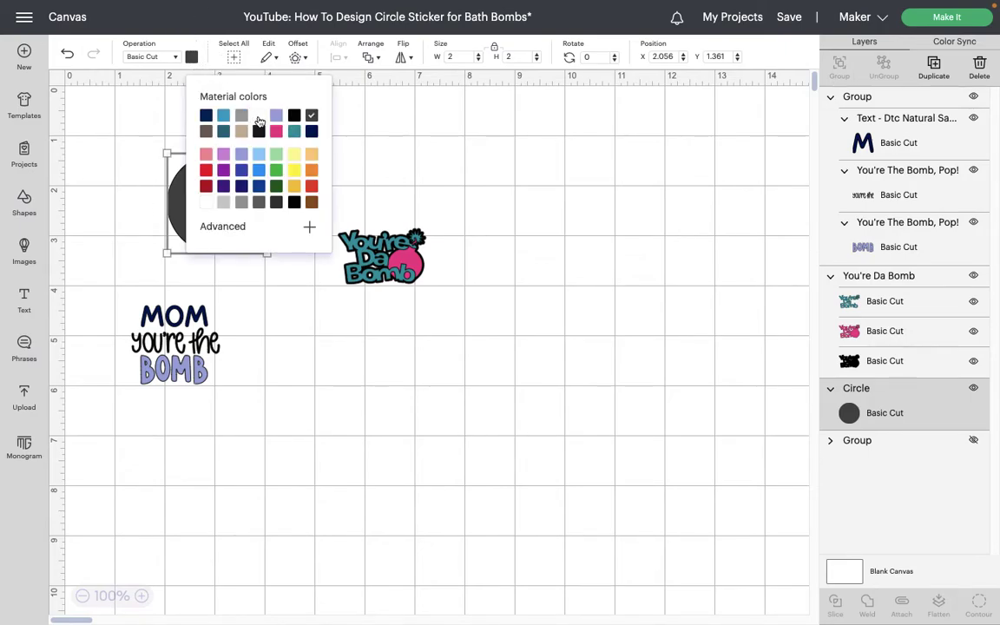
pyautogui.click(258, 122)
pyautogui.click(213, 256)
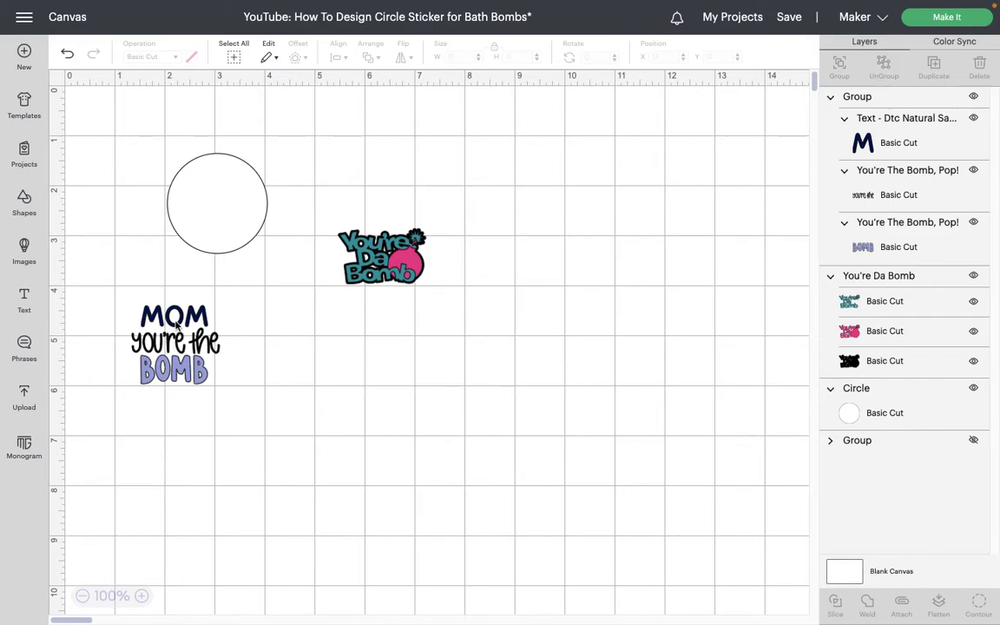
pyautogui.moveTo(177, 325); pyautogui.dragTo(223, 185)
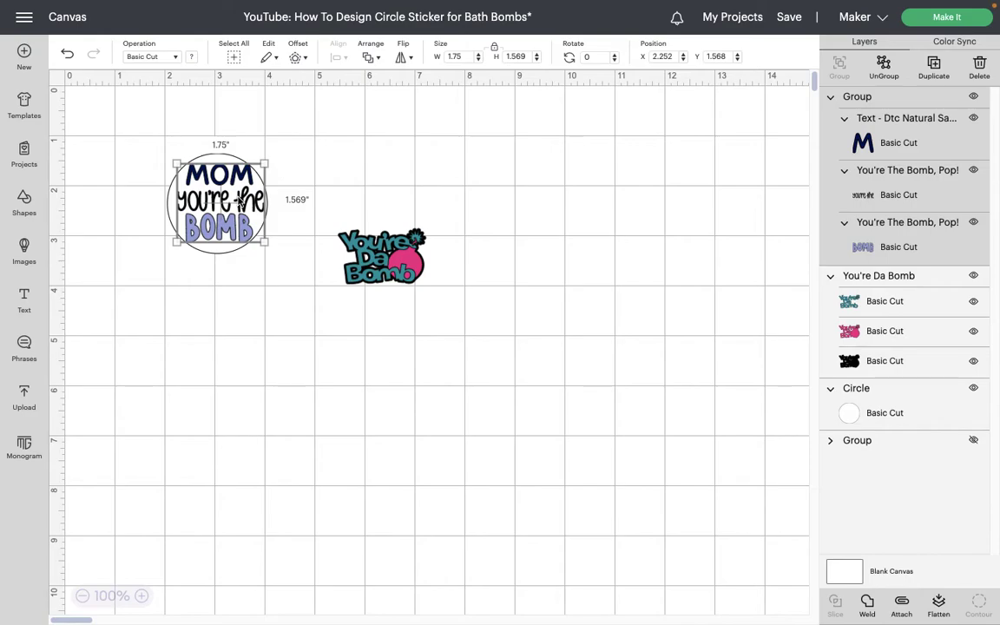
# Shrink the MOM text group slightly by its corner handle
pyautogui.click(311, 190)
pyautogui.click(189, 196)
pyautogui.moveTo(264, 242); pyautogui.dragTo(257, 238)
pyautogui.click(226, 215)
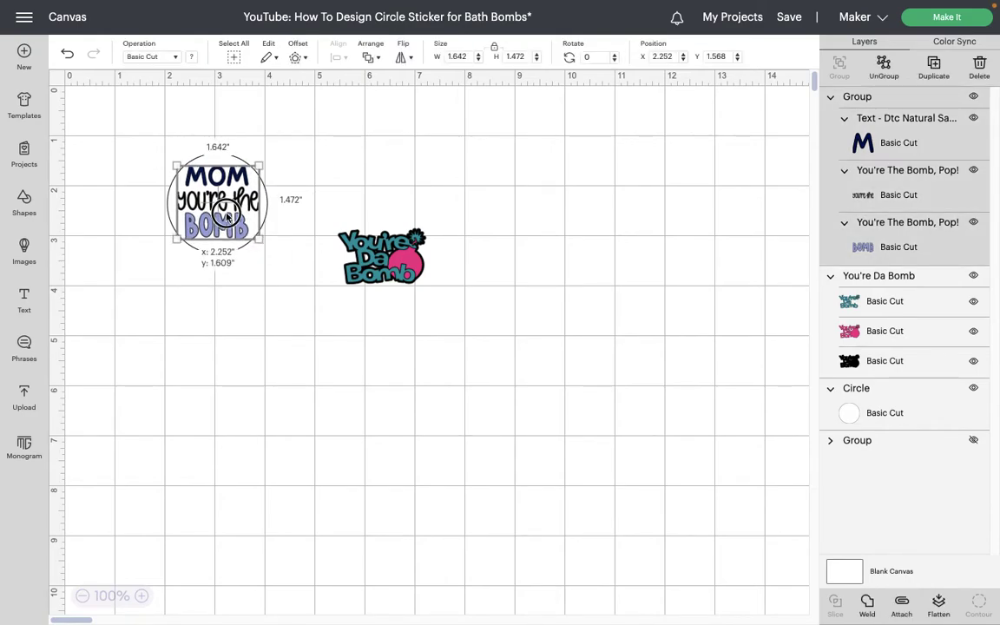
pyautogui.click(336, 172)
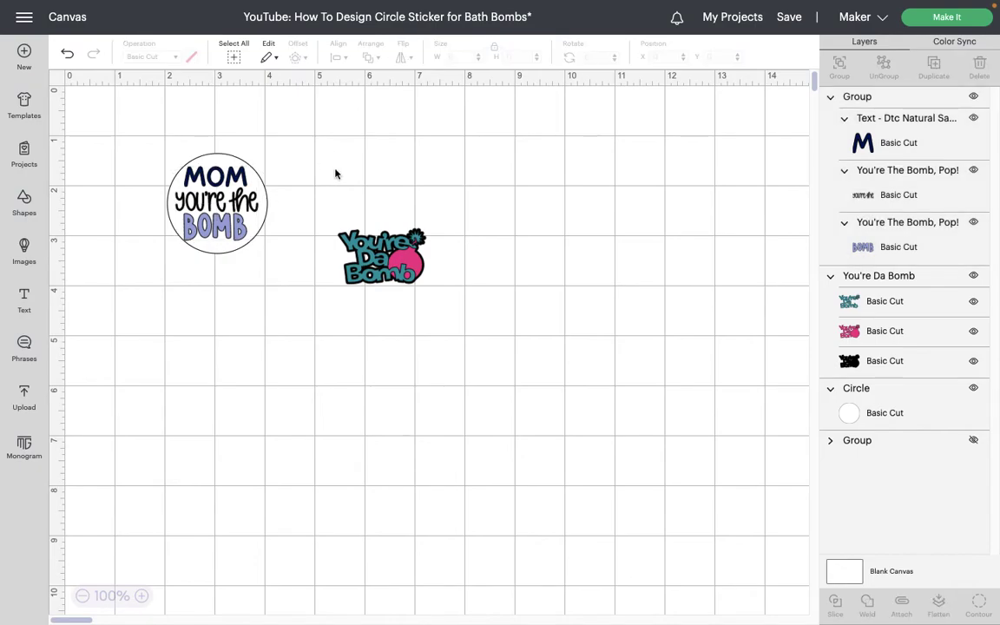
# Centre the MOM text inside the white circle
pyautogui.click(224, 177)
pyautogui.moveTo(200, 118); pyautogui.dragTo(218, 202)
pyautogui.click(337, 58)
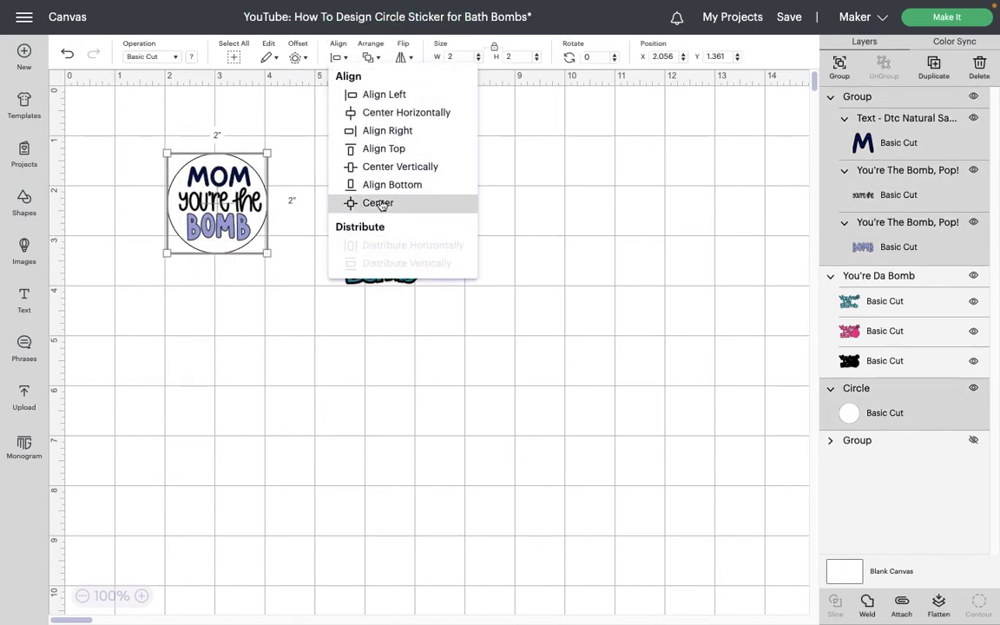
pyautogui.click(380, 203)
pyautogui.click(374, 169)
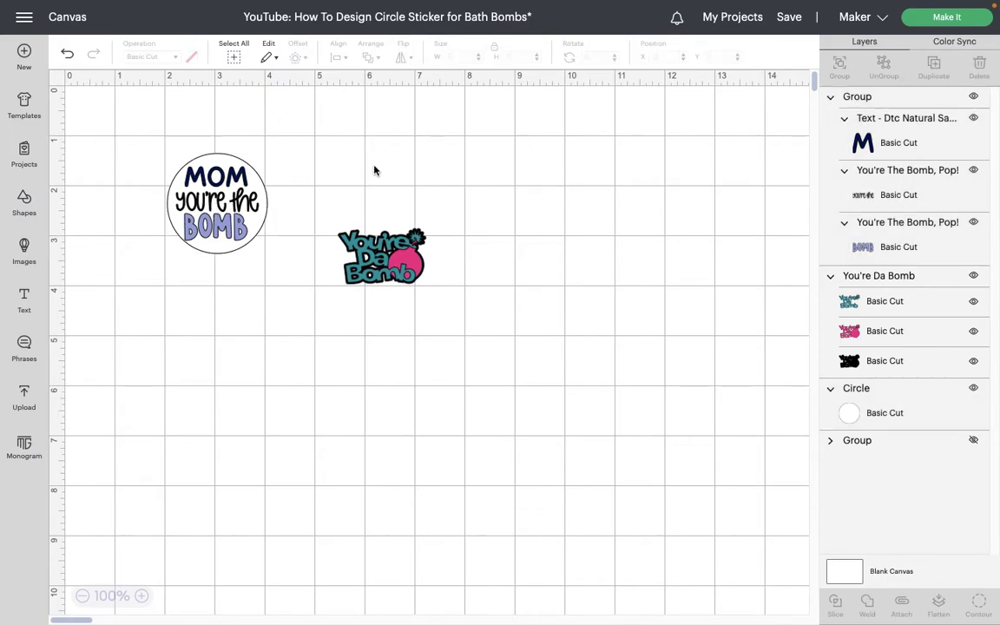
# Duplicate the white circle with Ctrl+D
pyautogui.click(256, 184)
pyautogui.click(280, 141)
pyautogui.click(870, 417)
pyautogui.rightClick(870, 420)
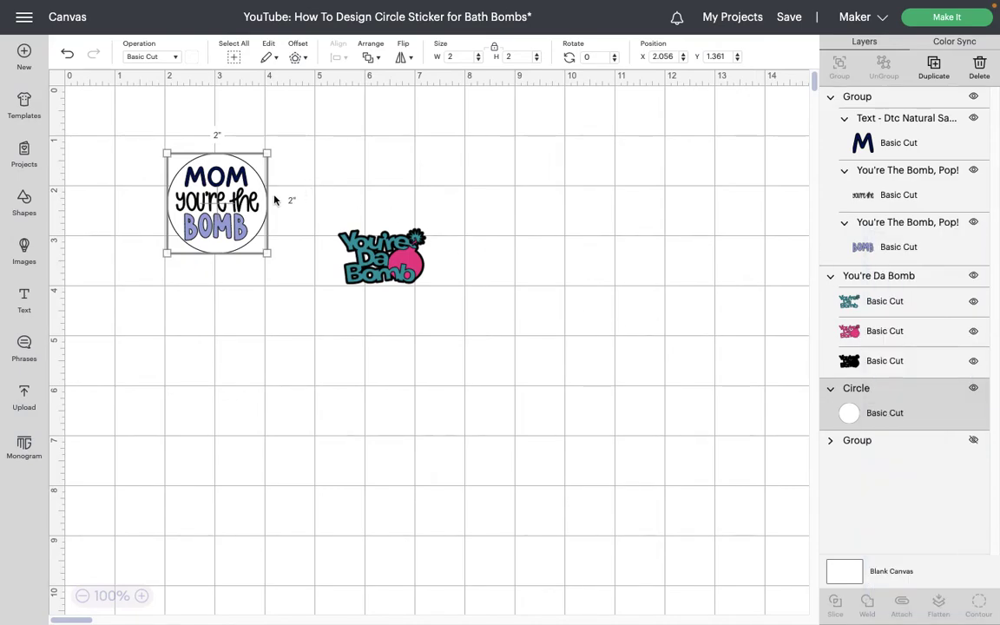
pyautogui.hotkey('ctrl', 'd')
# Move the circle copy over You're Da Bomb, then flatten MOM text and circle into one 2 x 2 layer
pyautogui.moveTo(243, 237); pyautogui.dragTo(332, 223)
pyautogui.click(169, 130)
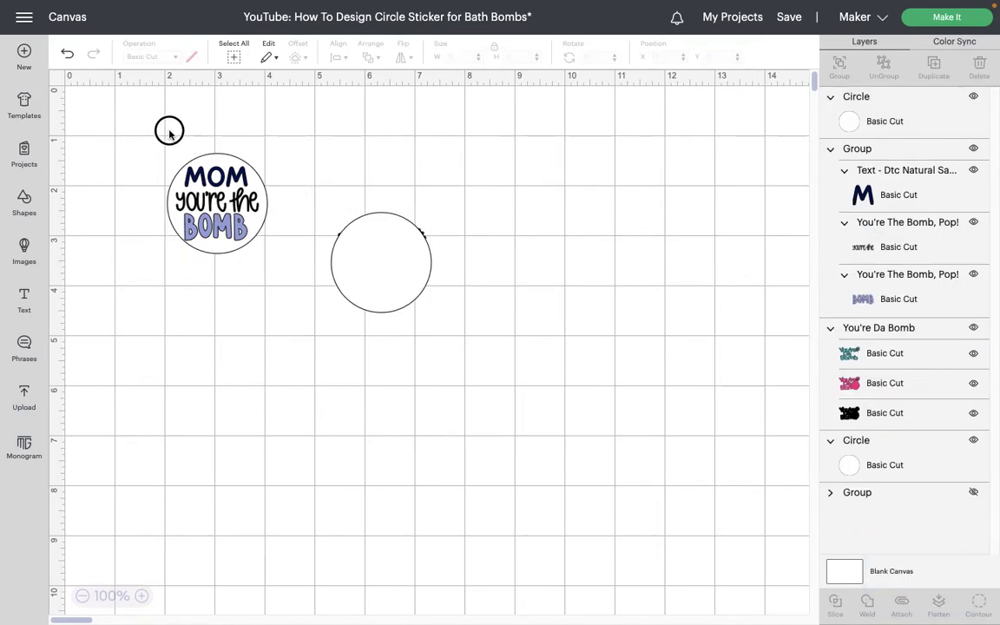
pyautogui.moveTo(169, 130); pyautogui.dragTo(286, 265)
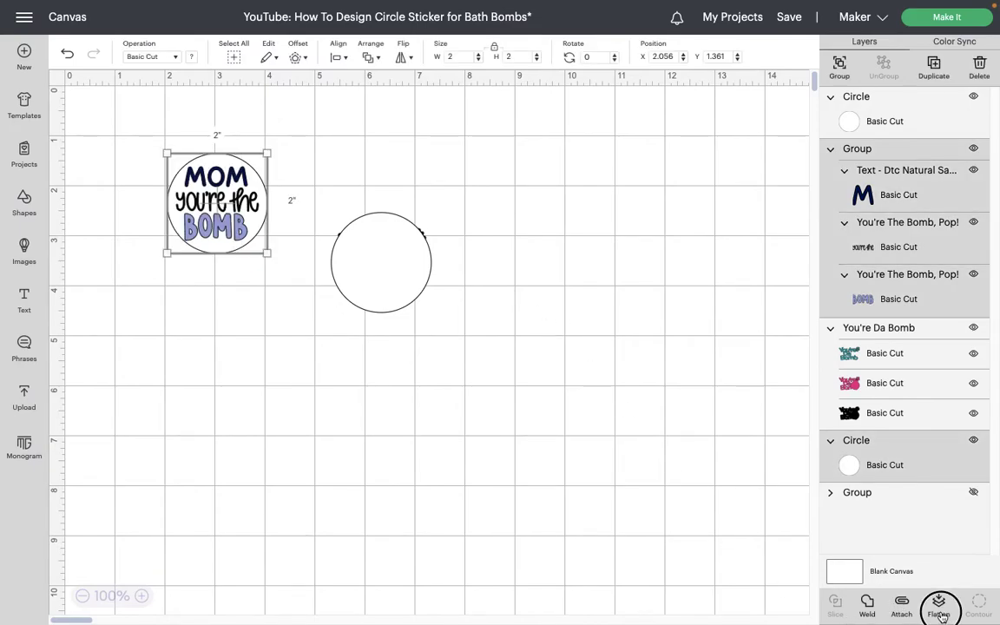
pyautogui.click(940, 608)
pyautogui.click(436, 147)
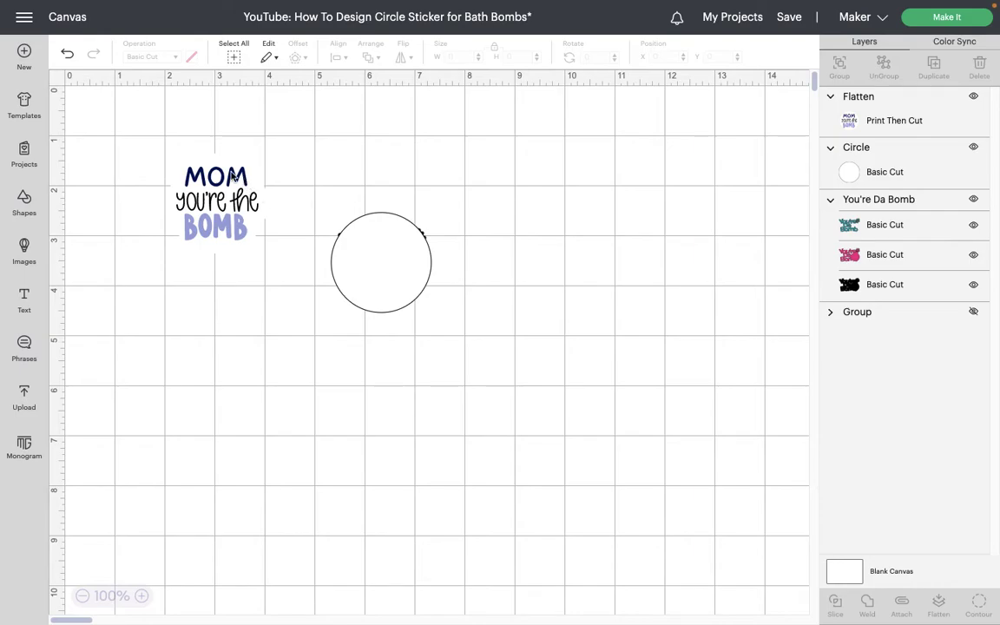
pyautogui.moveTo(217, 196); pyautogui.dragTo(232, 211)
pyautogui.click(300, 208)
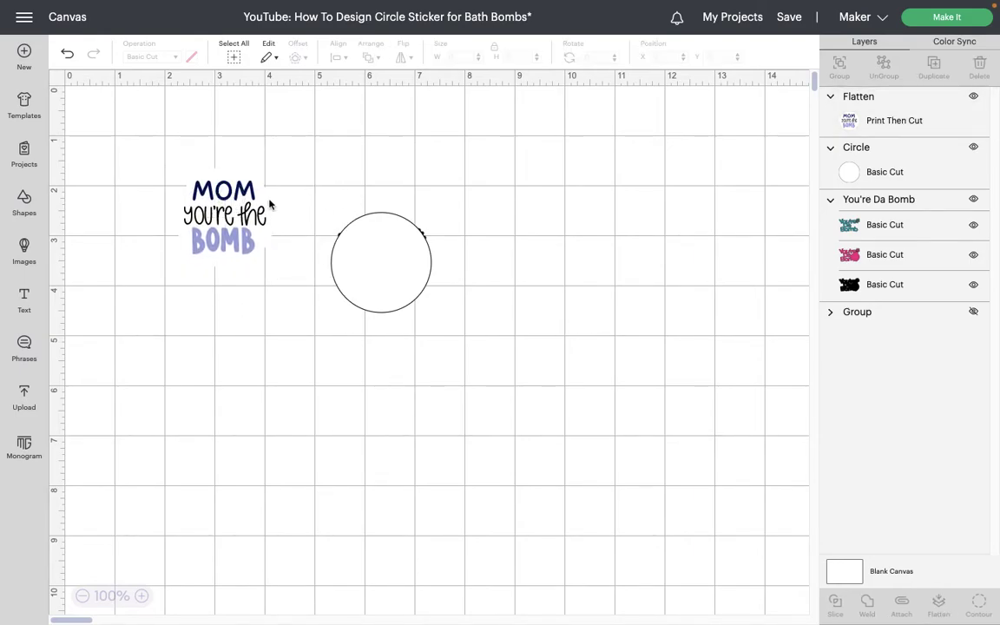
pyautogui.click(195, 226)
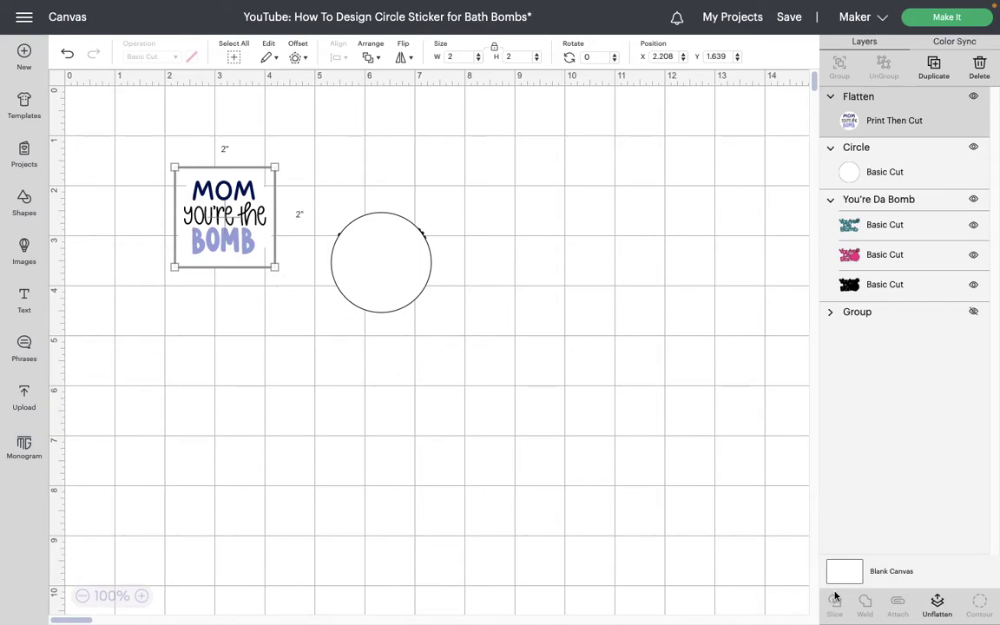
# Tint the blank canvas background light grey
pyautogui.click(301, 458)
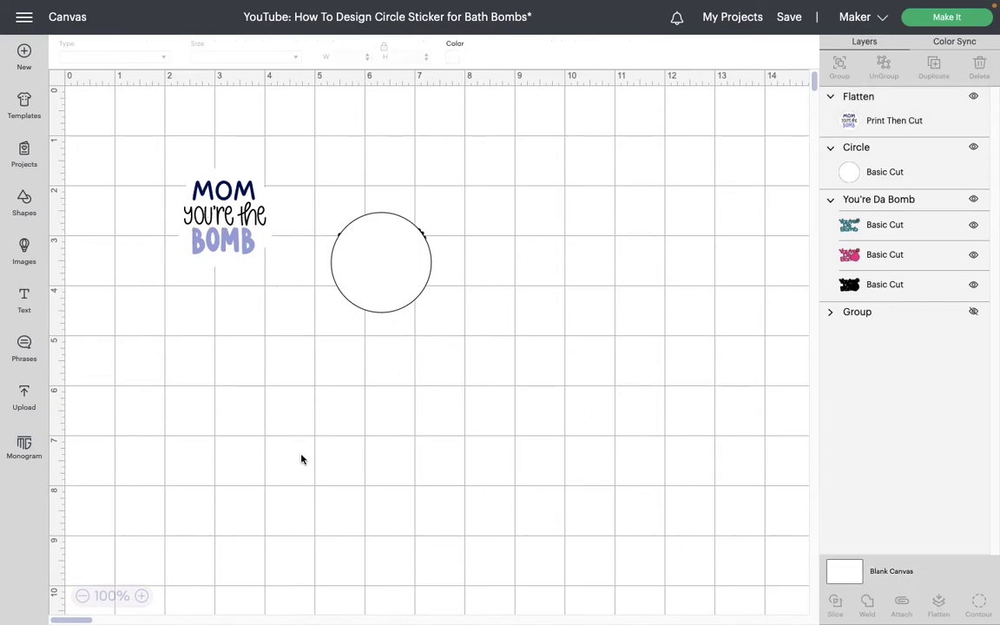
pyautogui.click(846, 571)
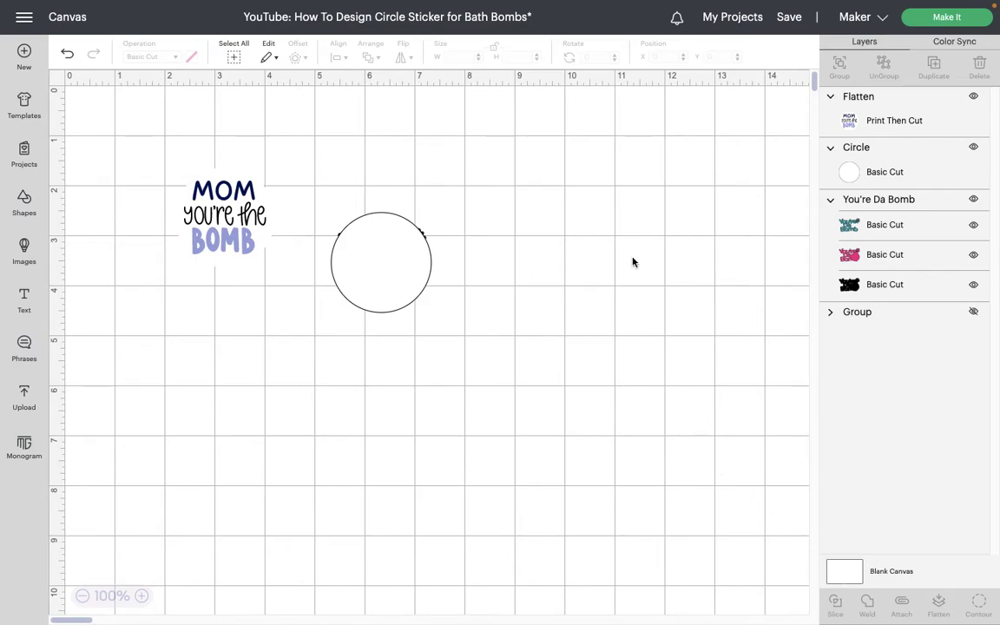
pyautogui.click(453, 57)
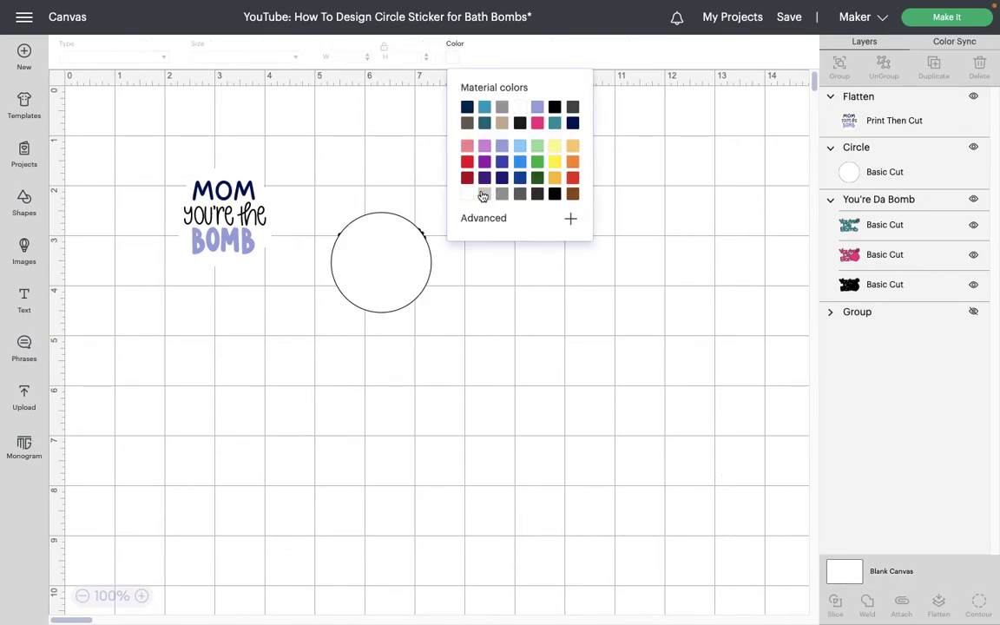
pyautogui.click(484, 194)
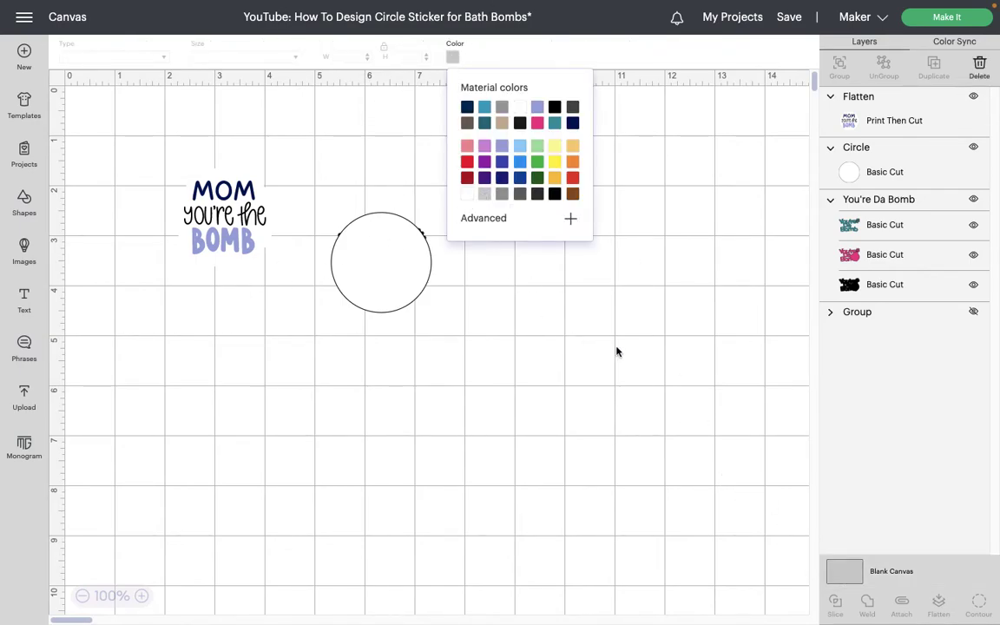
pyautogui.click(459, 352)
# Send the white circle to the back and move it behind the You're Da Bomb design
pyautogui.moveTo(224, 217)
pyautogui.mouseDown()
pyautogui.moveTo(236, 252)
pyautogui.moveTo(210, 231)
pyautogui.mouseUp()
pyautogui.moveTo(414, 268)
pyautogui.mouseDown()
pyautogui.moveTo(430, 292)
pyautogui.moveTo(413, 273)
pyautogui.mouseUp()
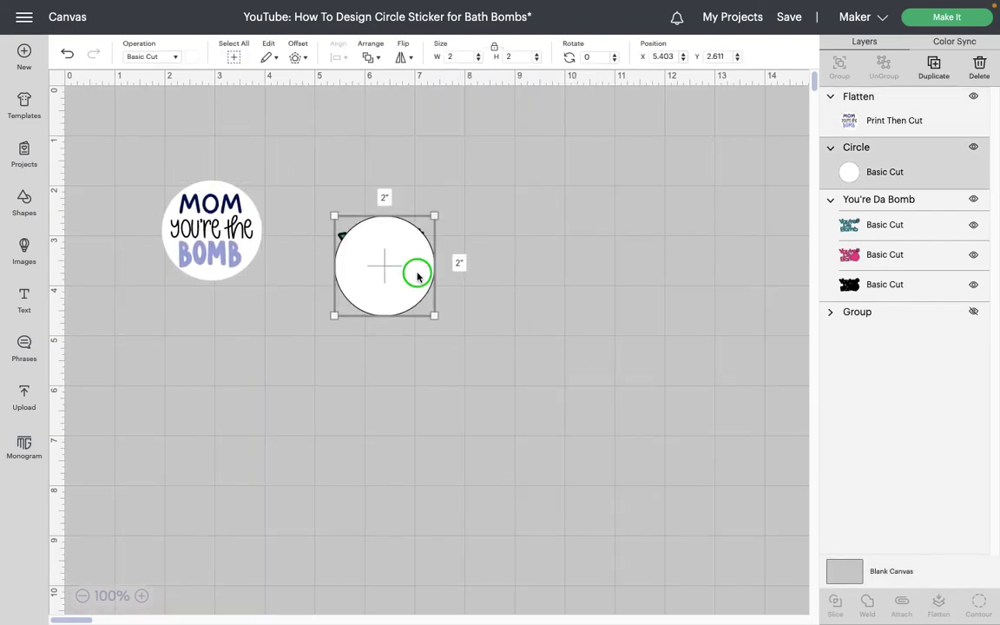
pyautogui.rightClick(414, 273)
pyautogui.click(480, 320)
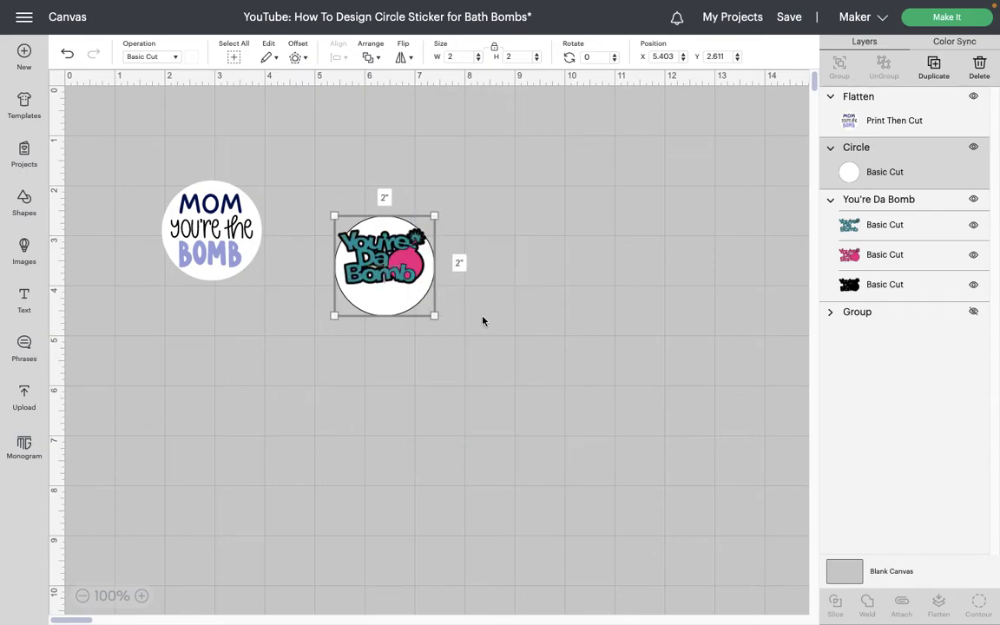
pyautogui.click(424, 350)
pyautogui.moveTo(402, 301); pyautogui.dragTo(299, 146)
pyautogui.click(454, 323)
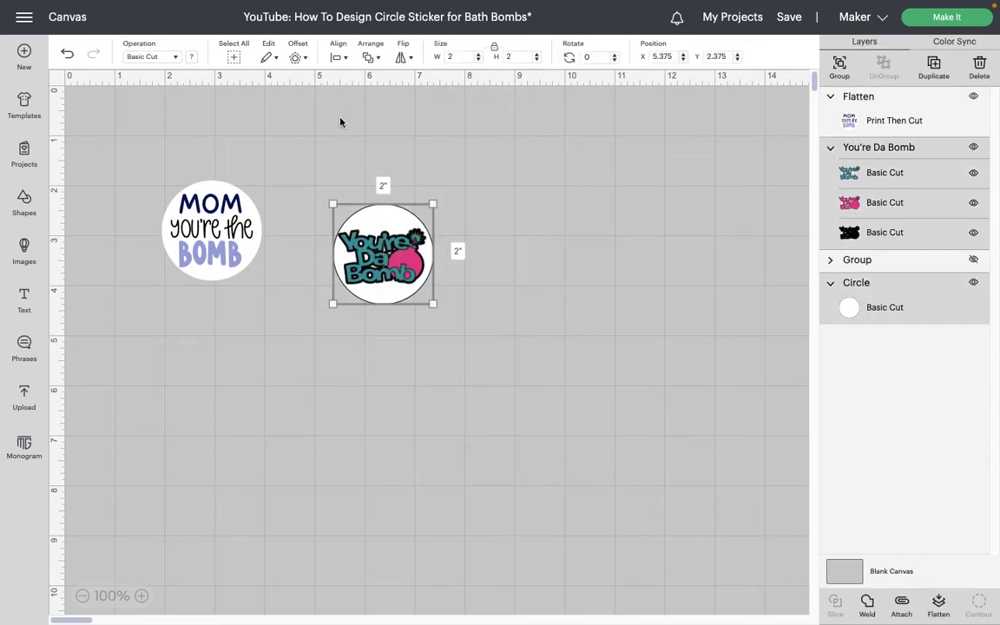
# Centre the design on the circle, flatten them into one 2 x 2 layer, and move it left
pyautogui.click(338, 56)
pyautogui.click(378, 203)
pyautogui.click(553, 310)
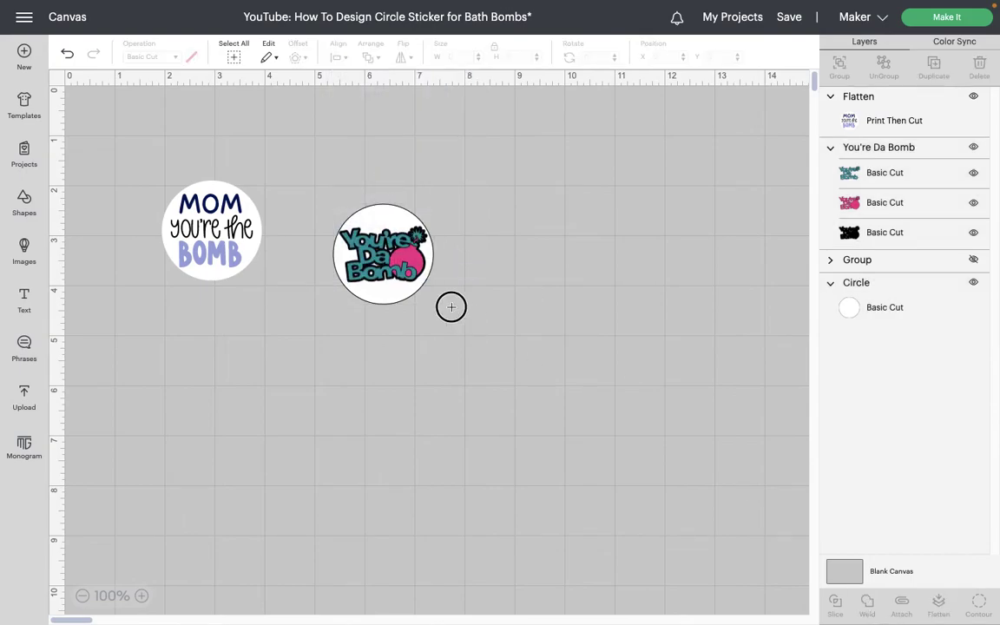
pyautogui.moveTo(473, 324); pyautogui.dragTo(356, 196)
pyautogui.click(947, 607)
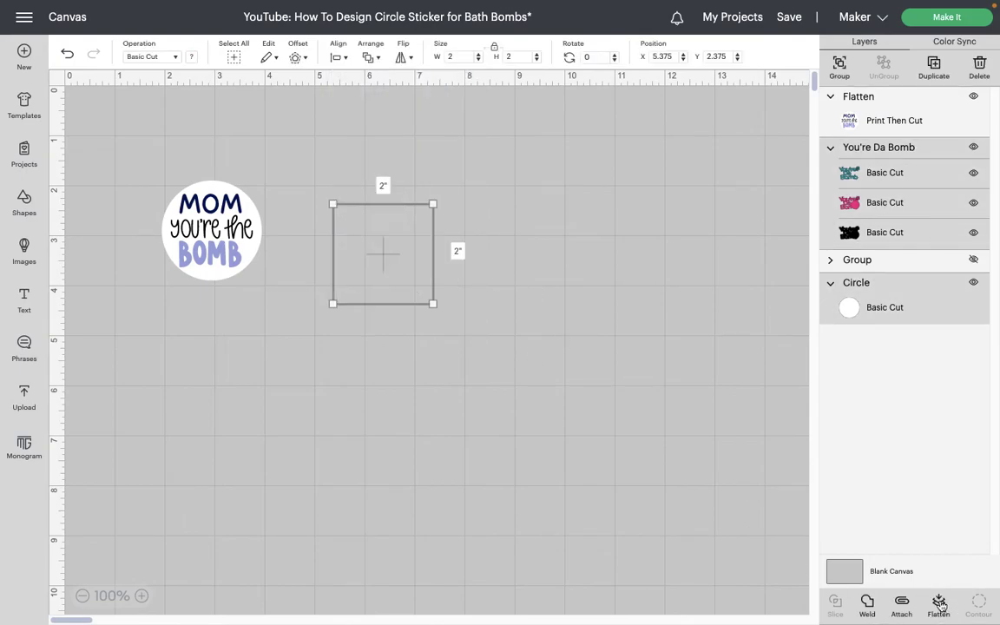
pyautogui.click(549, 391)
pyautogui.moveTo(382, 260); pyautogui.dragTo(331, 263)
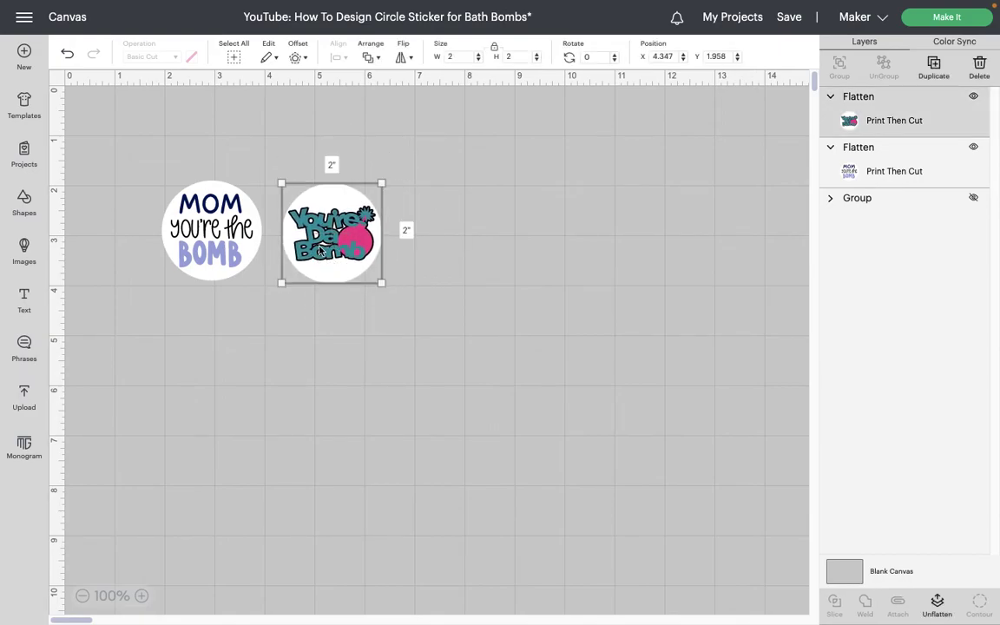
pyautogui.click(433, 227)
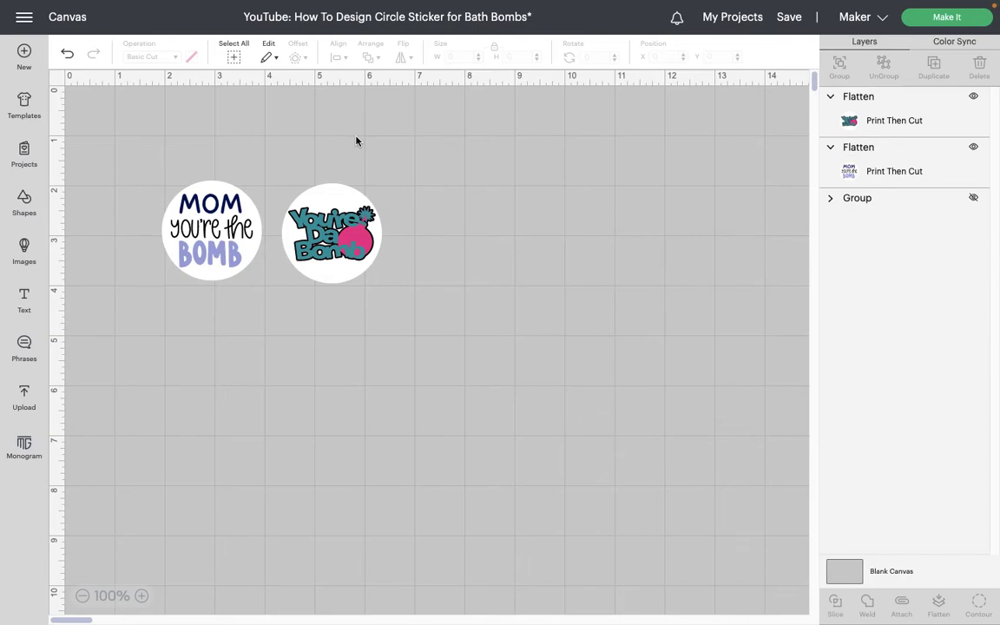
# Pull the You're Da Bomb design off its white circle, delete the circle, and move the design left
pyautogui.click(346, 205)
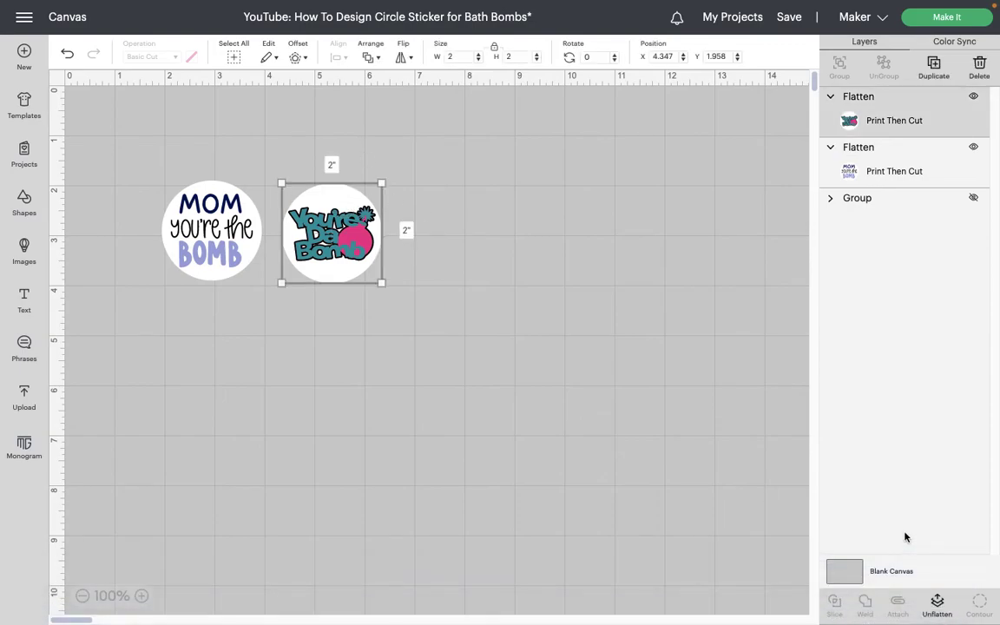
pyautogui.moveTo(359, 251); pyautogui.dragTo(400, 261)
pyautogui.moveTo(346, 235); pyautogui.dragTo(489, 246)
pyautogui.moveTo(332, 241); pyautogui.dragTo(378, 336)
pyautogui.press('Delete')
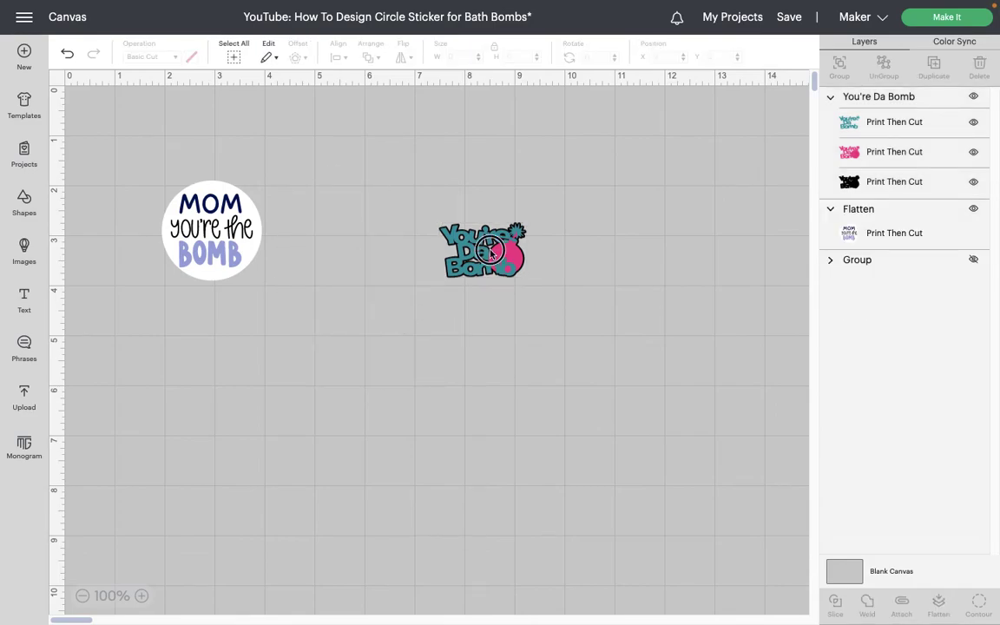
pyautogui.moveTo(448, 211); pyautogui.dragTo(323, 200)
# Move the design to the right, opening and cancelling the Offset settings without applying
pyautogui.click(297, 56)
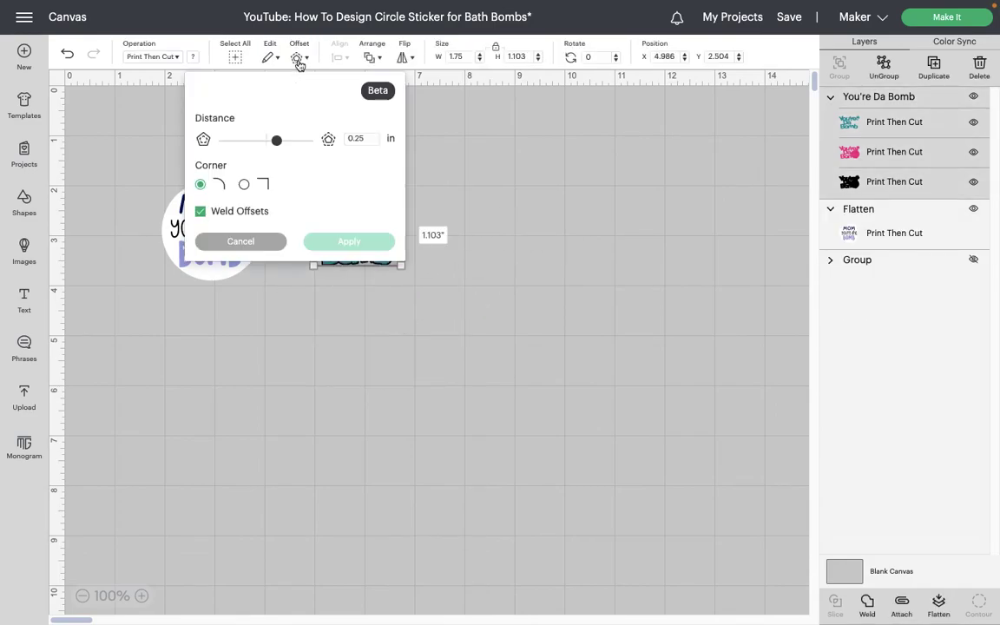
pyautogui.click(436, 200)
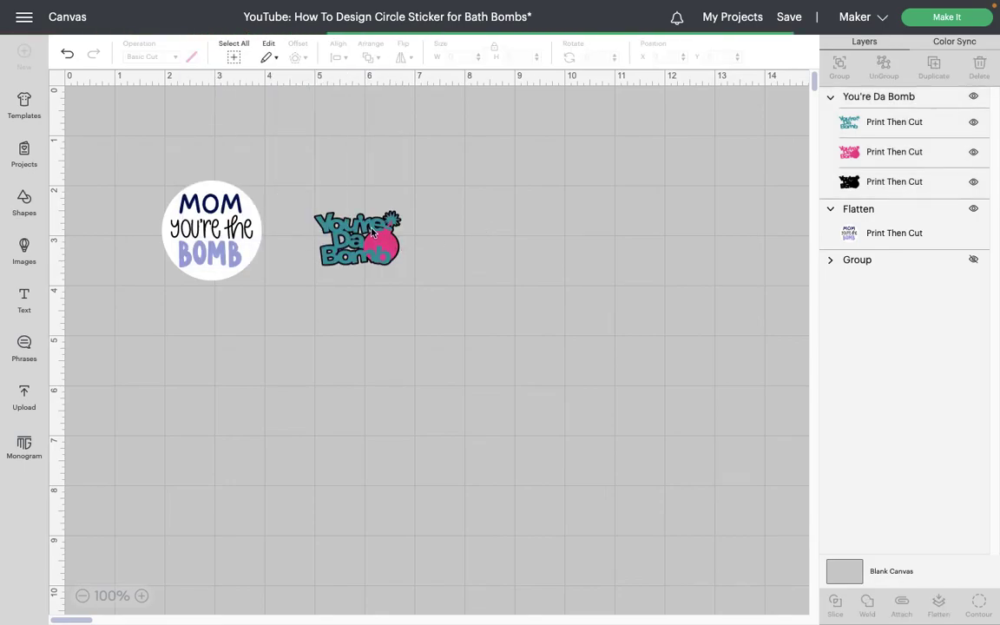
pyautogui.moveTo(372, 236); pyautogui.dragTo(471, 270)
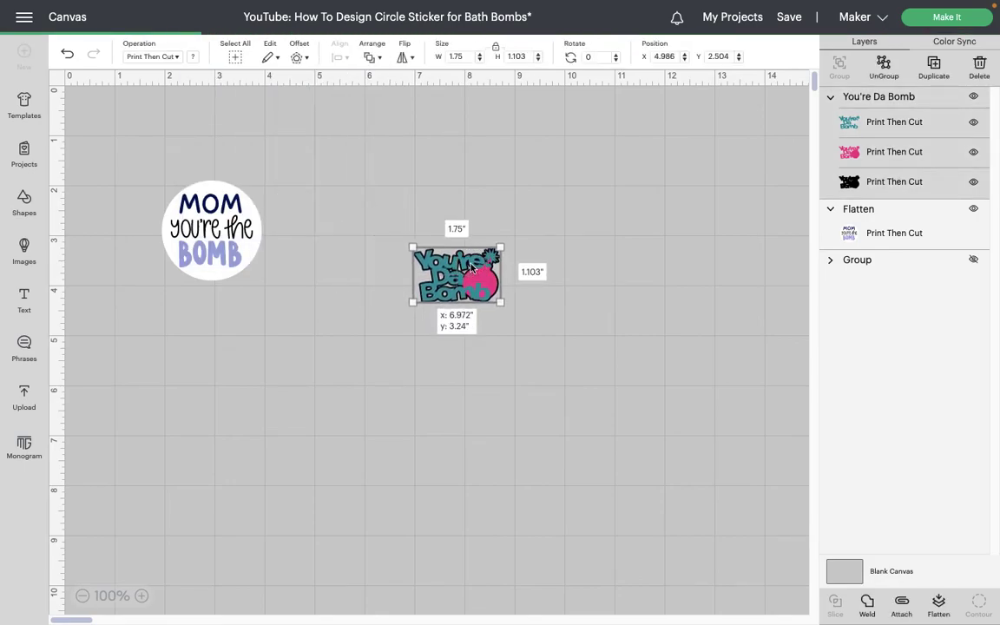
pyautogui.click(297, 57)
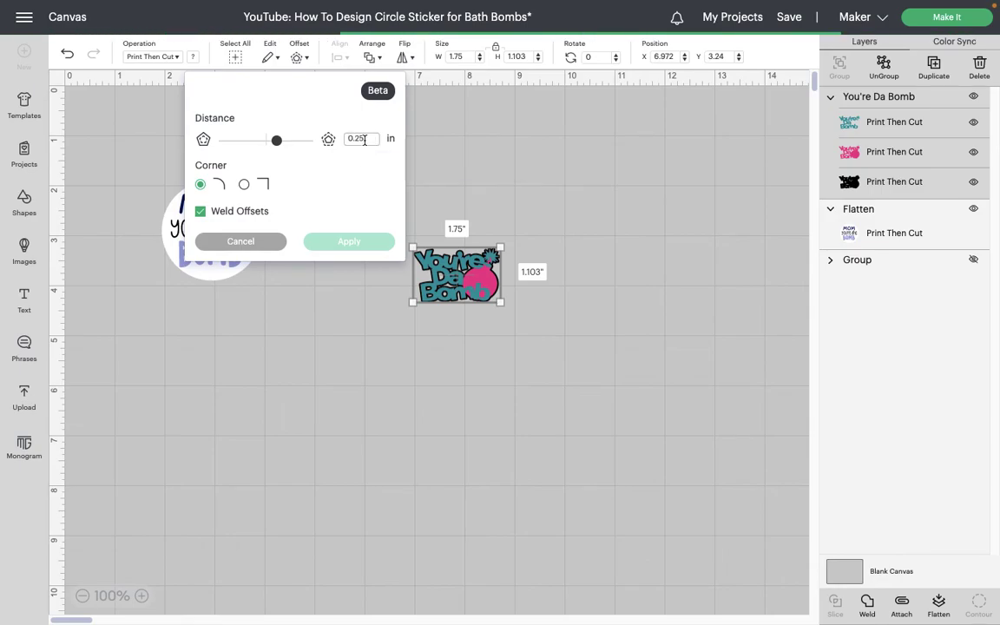
pyautogui.press('Escape')
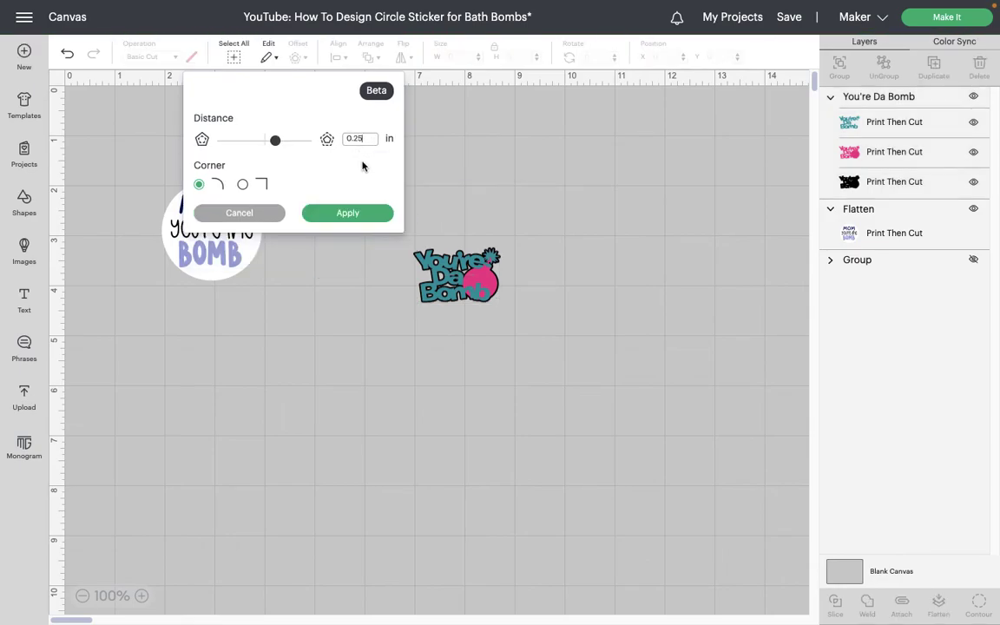
pyautogui.click(439, 272)
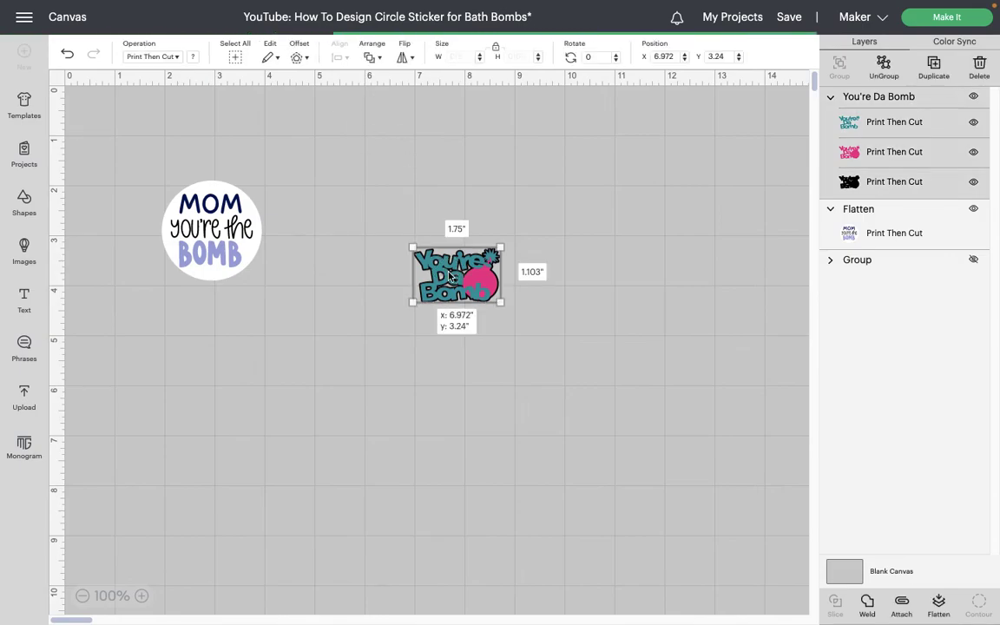
pyautogui.click(297, 57)
pyautogui.click(369, 139)
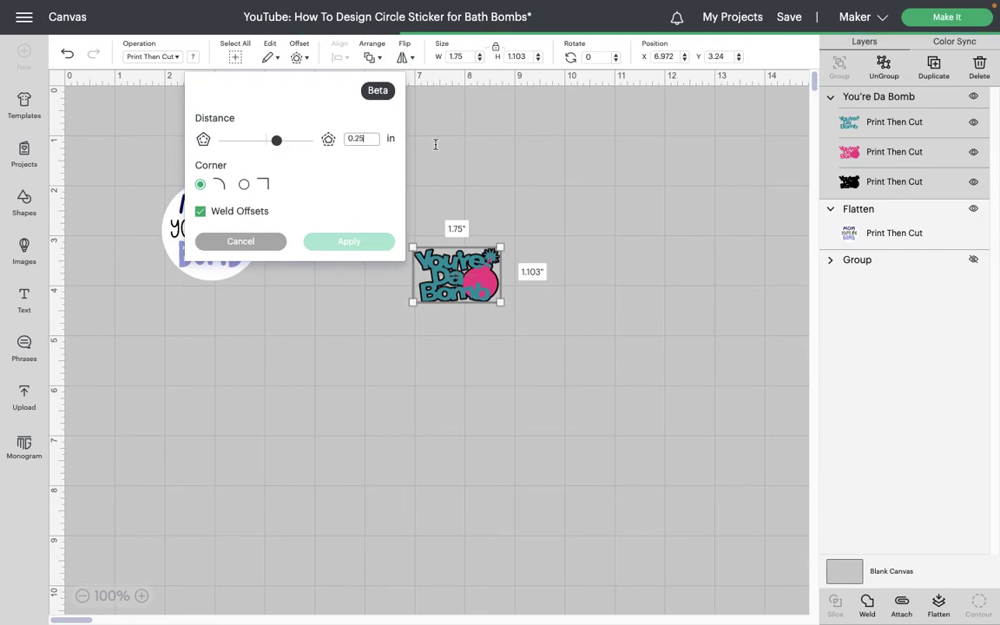
pyautogui.write('0.')
pyautogui.press('Escape')
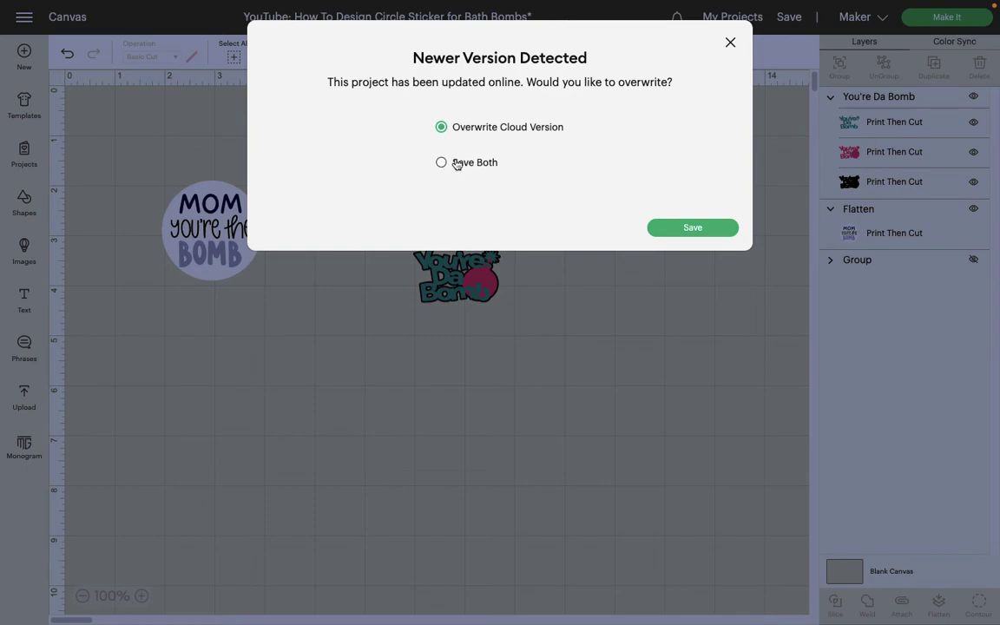
# Save the project choosing Save Both to keep the cloud copy and this version
pyautogui.click(692, 227)
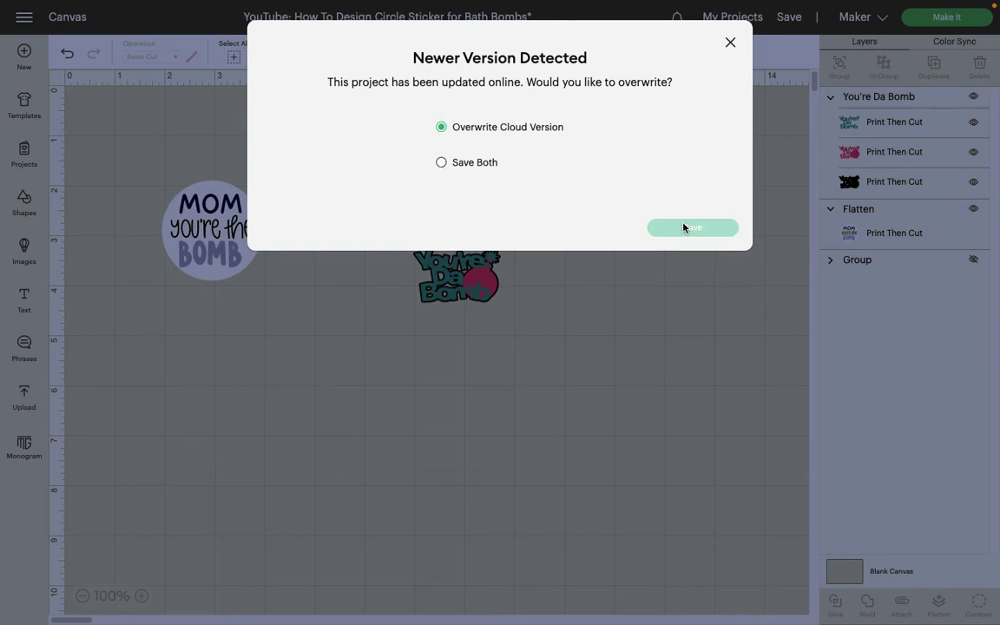
pyautogui.click(440, 163)
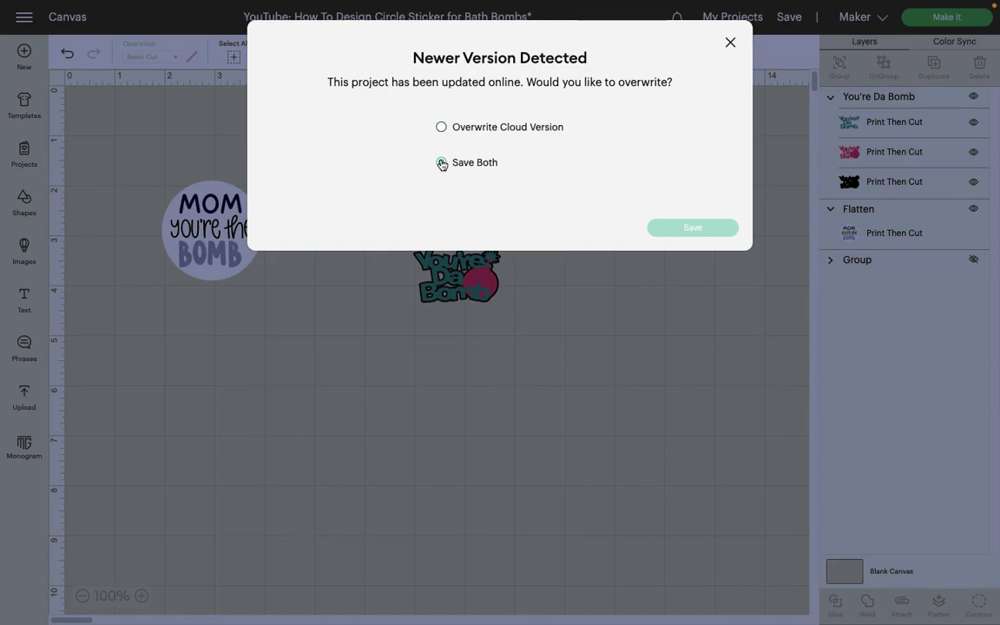
pyautogui.click(666, 227)
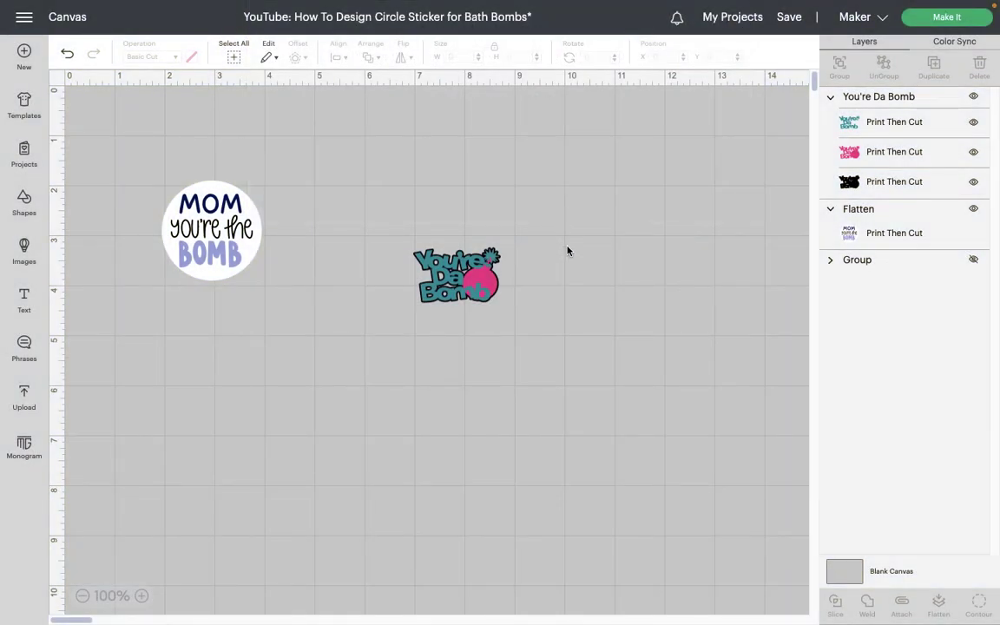
pyautogui.moveTo(564, 319); pyautogui.dragTo(403, 244)
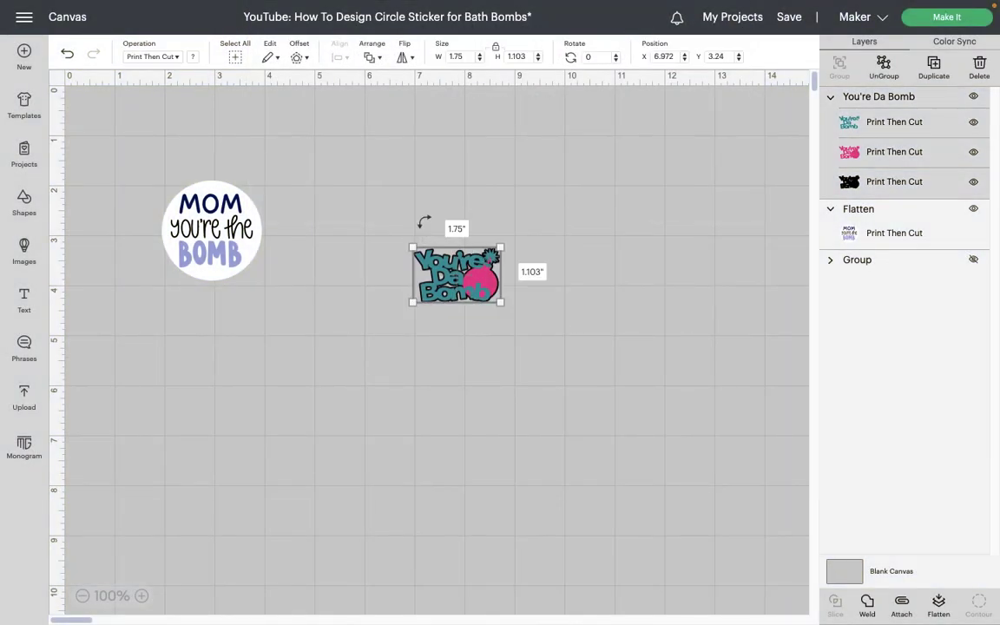
# Add a 0.15 in offset around the design and colour it white
pyautogui.click(298, 57)
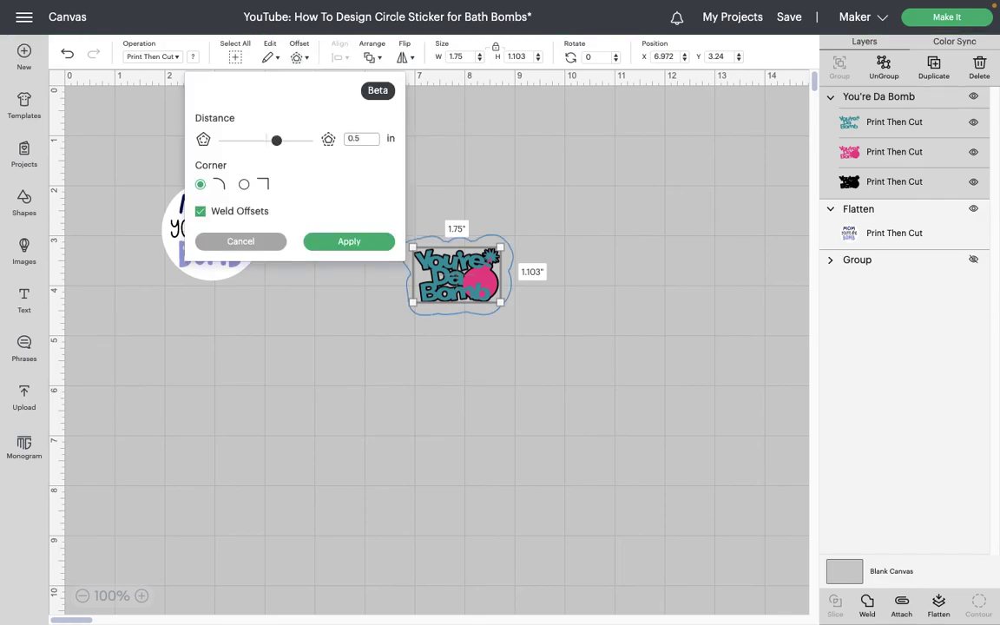
pyautogui.press('Return')
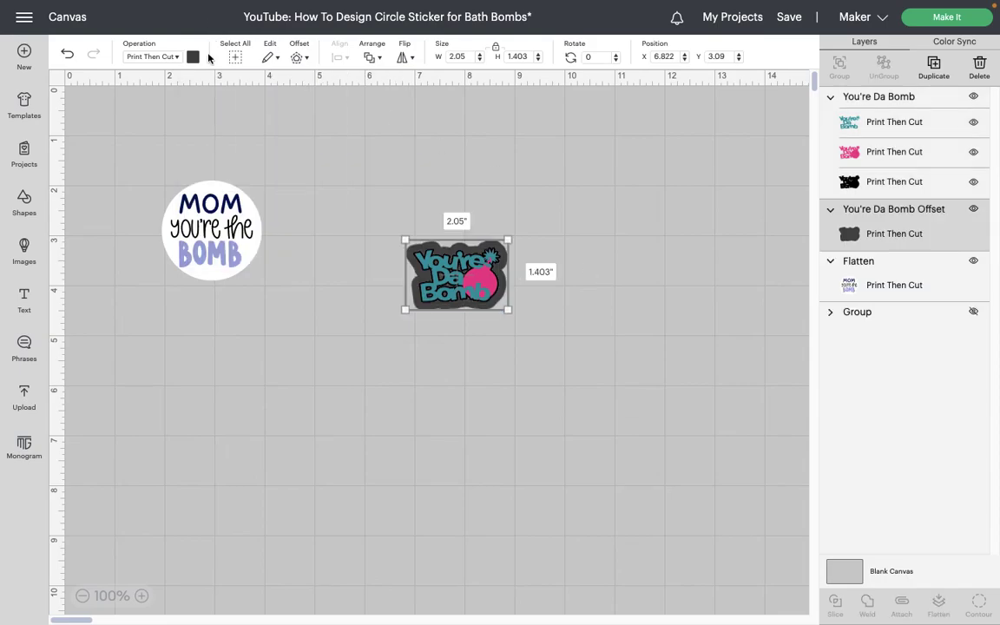
pyautogui.click(193, 57)
pyautogui.click(258, 144)
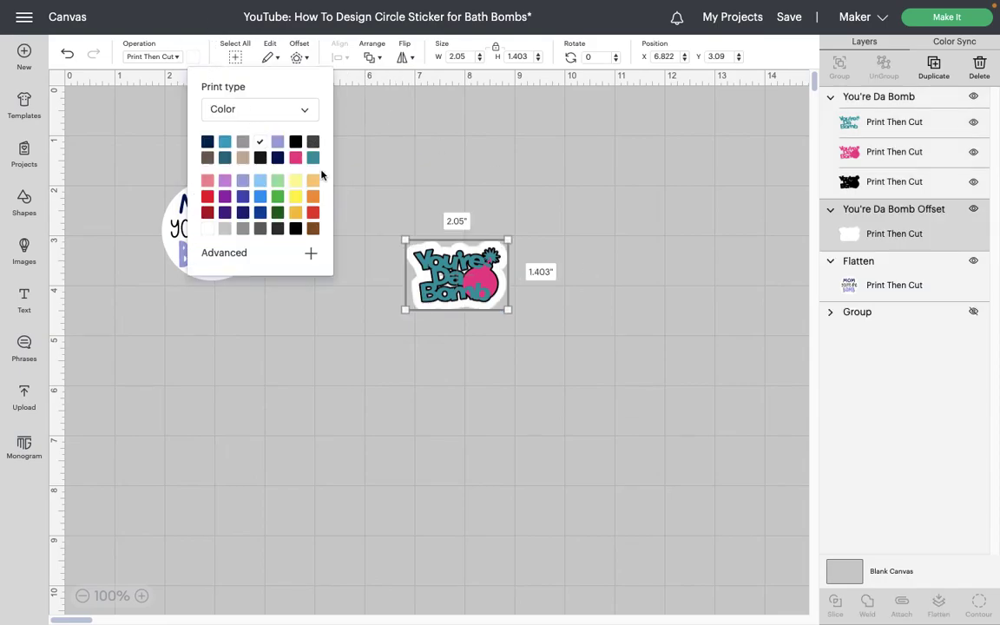
pyautogui.click(575, 310)
# Flatten the design and white outline into one 2.05 x 1.403 sticker beside the MOM sticker
pyautogui.moveTo(549, 313); pyautogui.dragTo(408, 221)
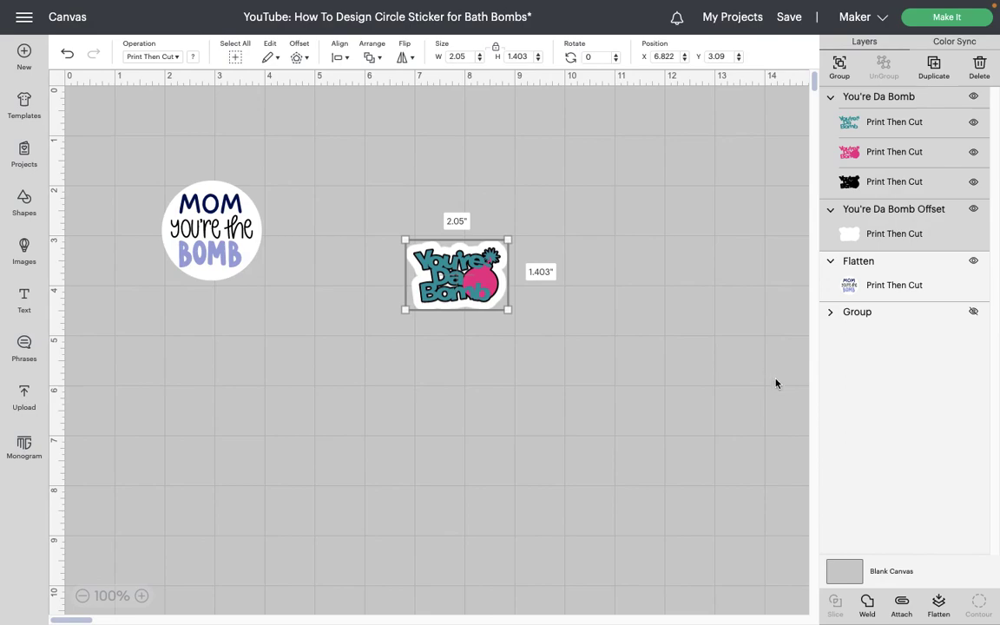
pyautogui.click(938, 603)
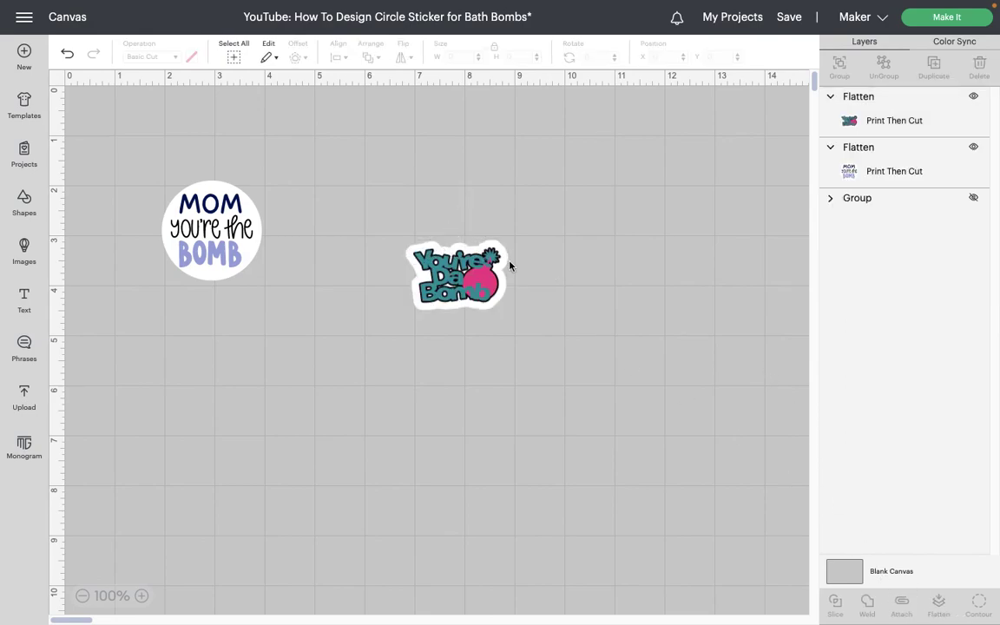
pyautogui.moveTo(480, 274); pyautogui.dragTo(351, 247)
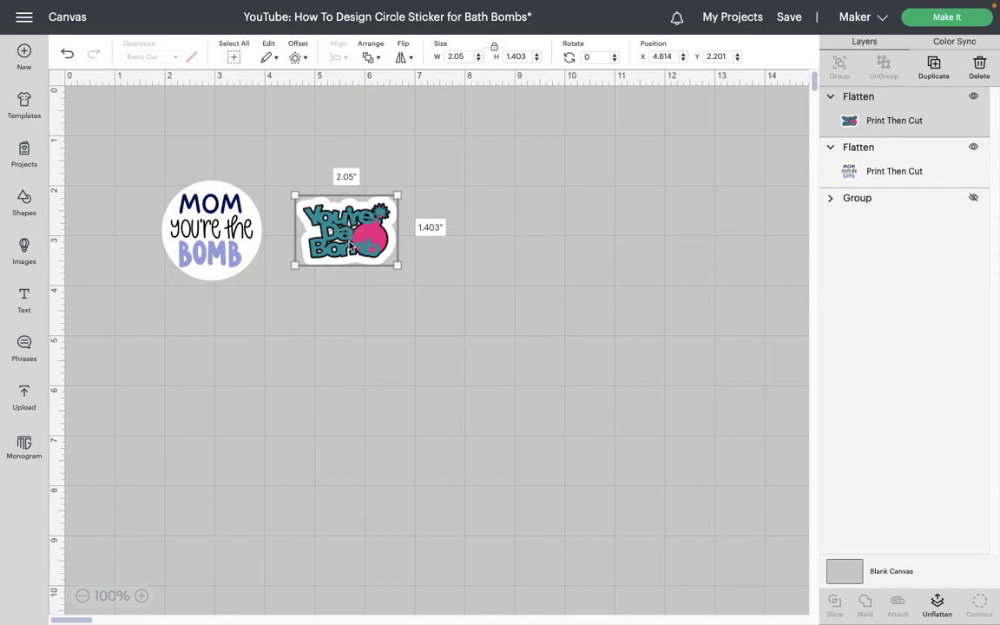